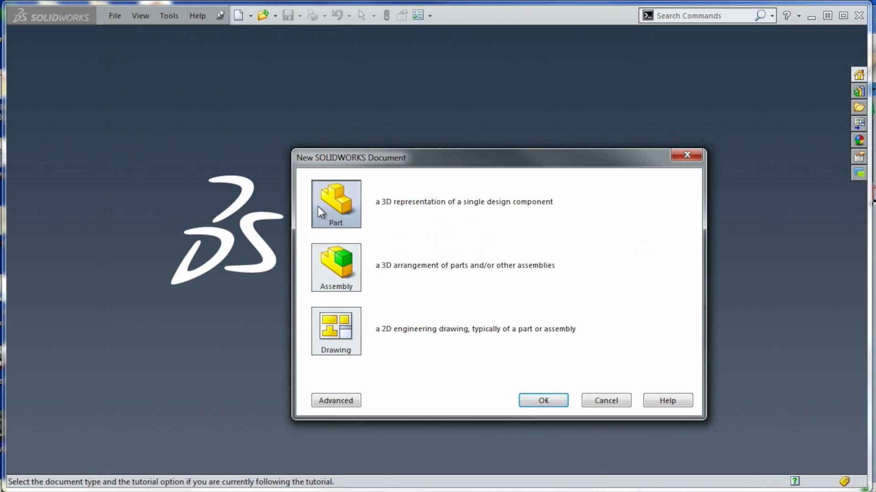
Create a new blank SOLIDWORKS part document
{"action": "double_click", "coordinate": [317, 203]}
On the Front Plane, draw a top horizontal line from the origin and a vertical line down
{"action": "left_click", "coordinate": [34, 64]}
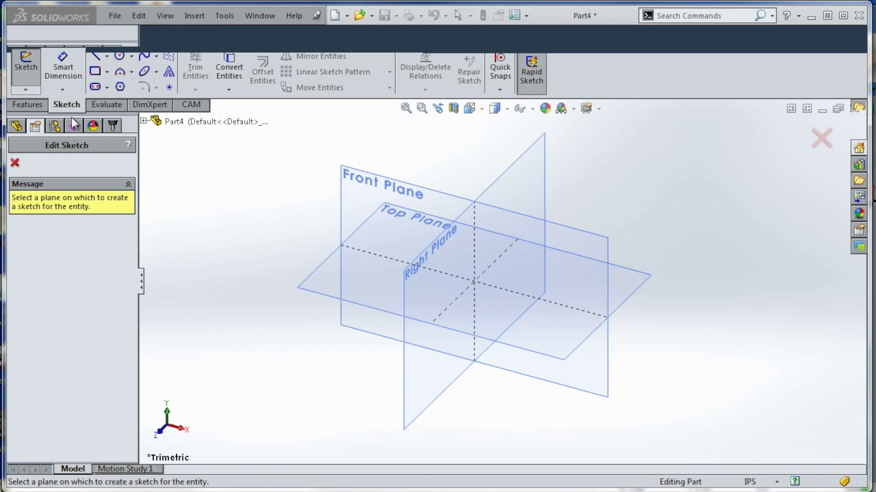
{"action": "left_click", "coordinate": [371, 172]}
{"action": "left_click", "coordinate": [95, 57]}
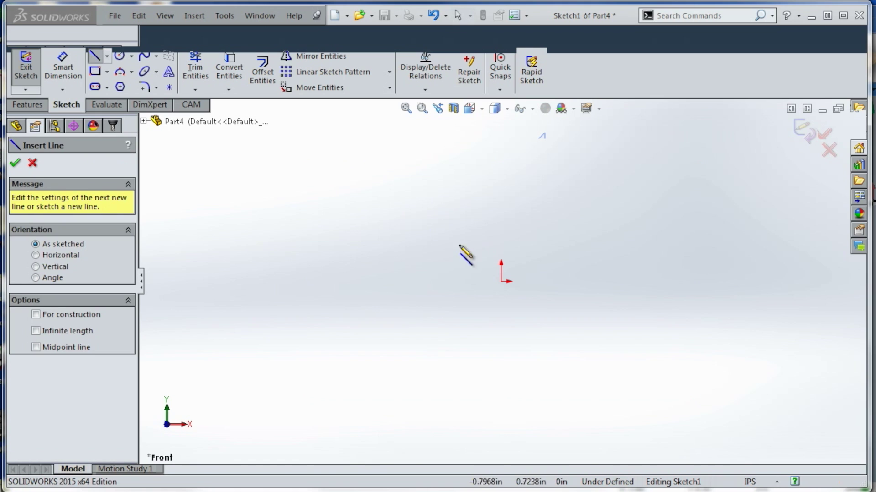
{"action": "left_click", "coordinate": [501, 281]}
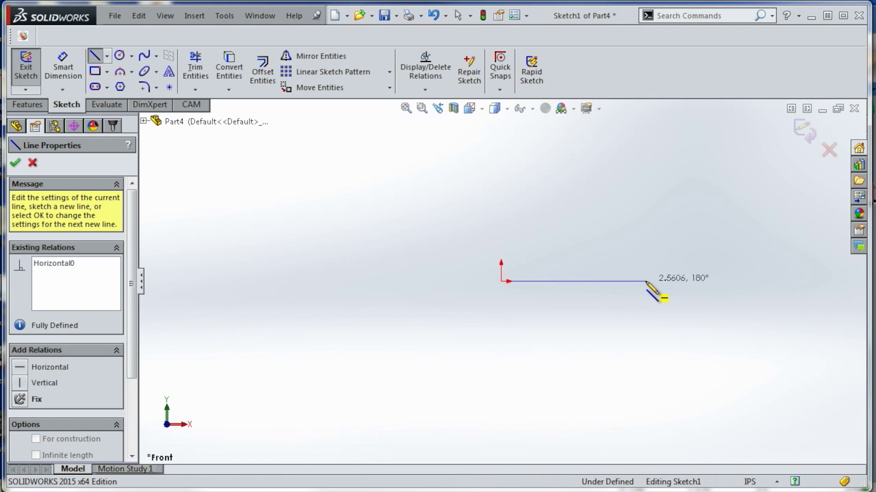
{"action": "left_click", "coordinate": [646, 282]}
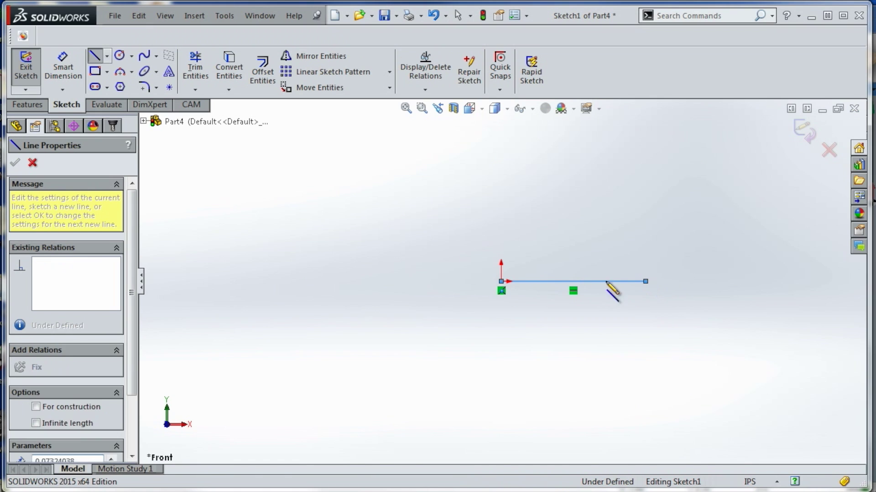
{"action": "double_click", "coordinate": [628, 305]}
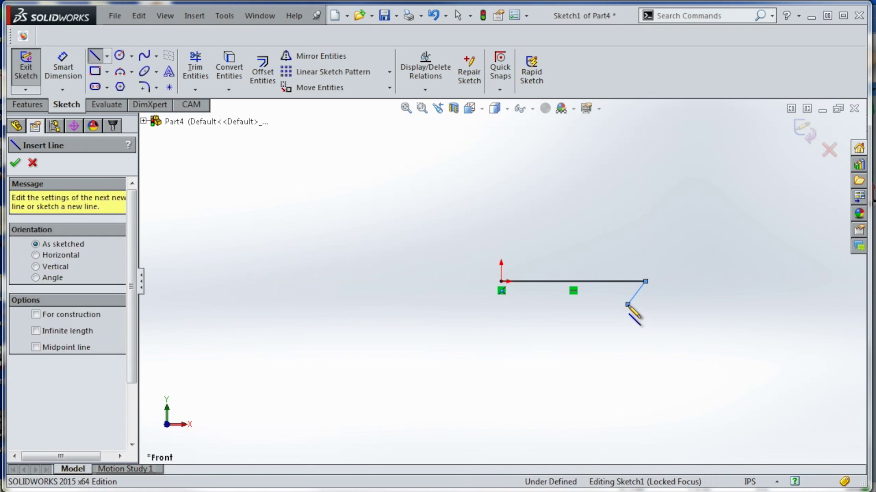
{"action": "left_click", "coordinate": [501, 283]}
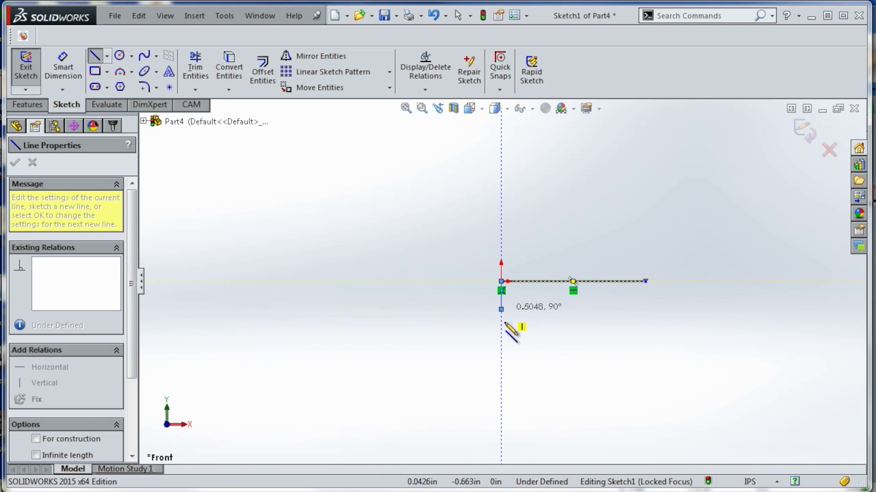
{"action": "left_click", "coordinate": [601, 324]}
{"action": "scroll", "coordinate": [626, 324], "scroll_direction": "down", "scroll_amount": 2}
Dimension the top, vertical and bottom lines to 2, 0.35 and 1.375 inches
{"action": "key", "text": "s"}
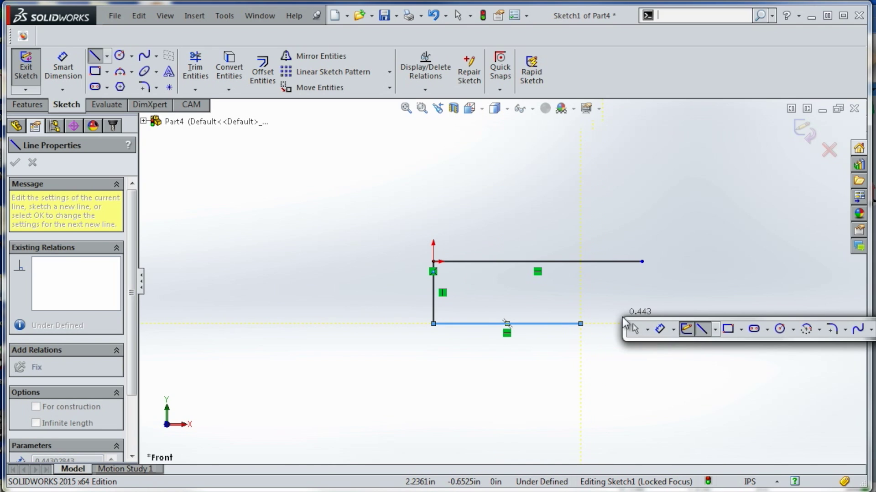
{"action": "left_click", "coordinate": [659, 329]}
{"action": "left_click", "coordinate": [549, 272]}
{"action": "left_click", "coordinate": [538, 232]}
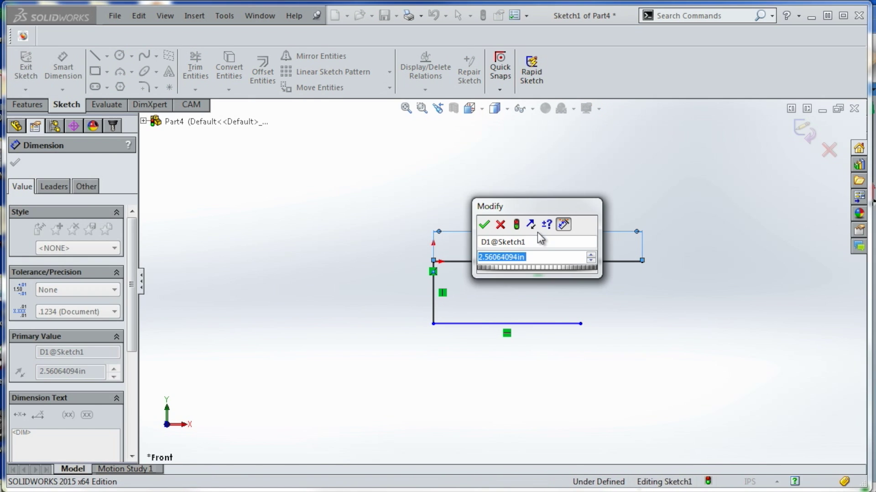
{"action": "type", "text": "2"}
{"action": "key", "text": "Return"}
{"action": "left_click", "coordinate": [432, 295]}
{"action": "left_click", "coordinate": [364, 296]}
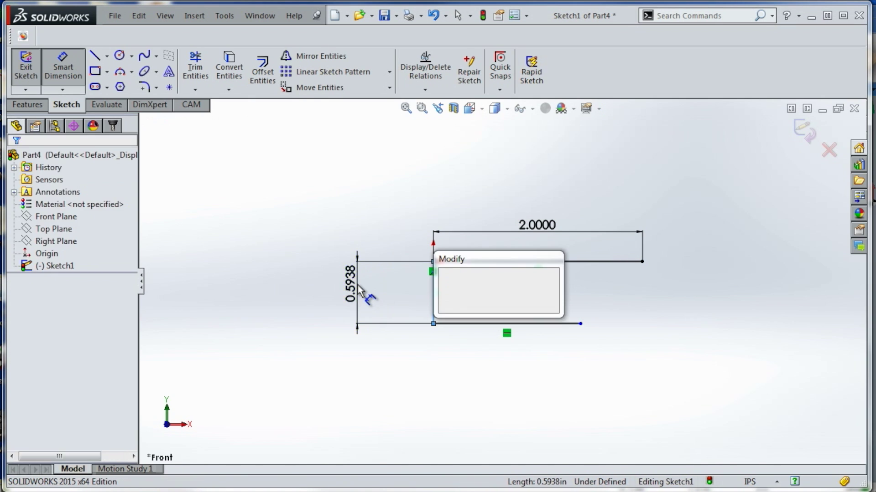
{"action": "type", "text": "0.35"}
{"action": "key", "text": "Return"}
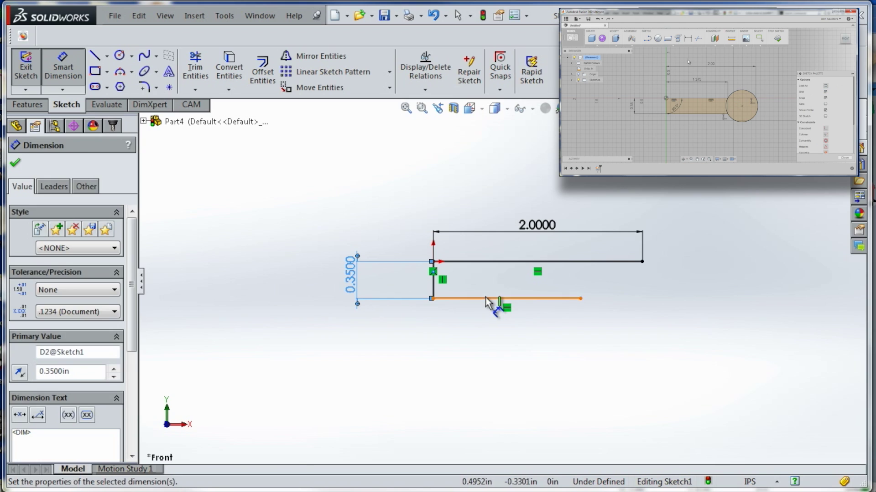
{"action": "left_click", "coordinate": [485, 297]}
{"action": "left_click", "coordinate": [484, 352]}
{"action": "type", "text": "1.375"}
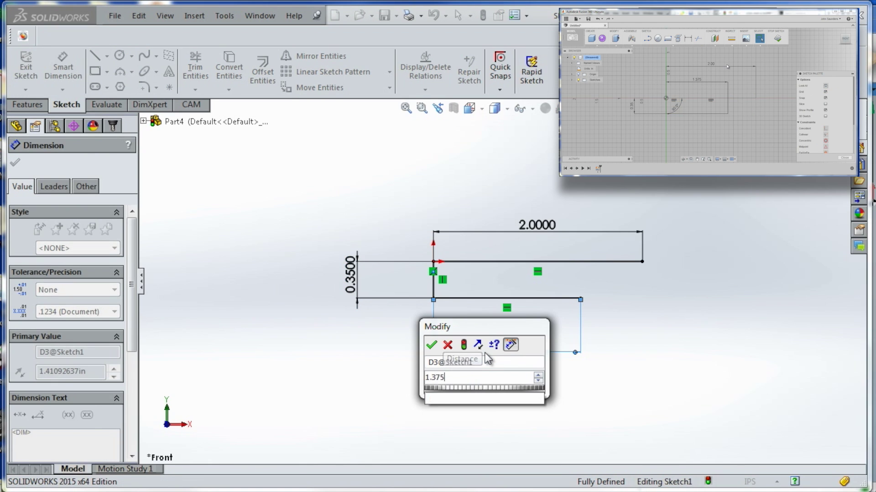
{"action": "key", "text": "Return"}
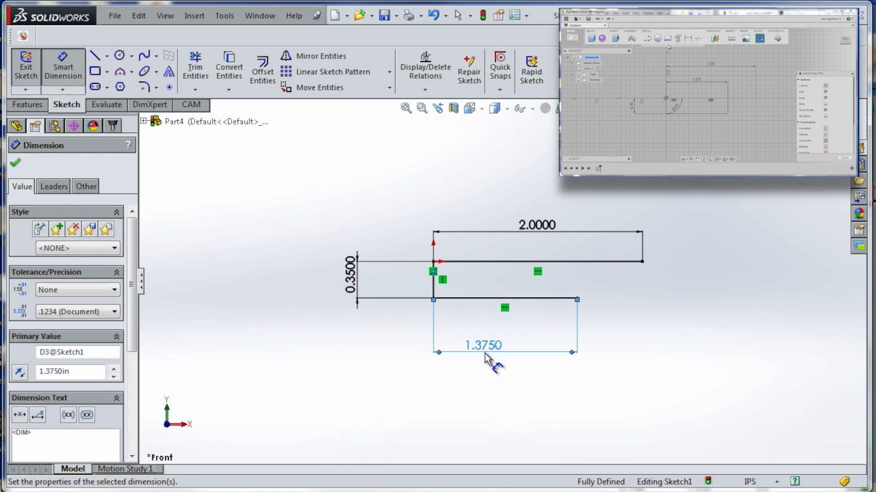
Draw a three-point arc from the bottom line's right end to the top-right corner
{"action": "left_click", "coordinate": [119, 72]}
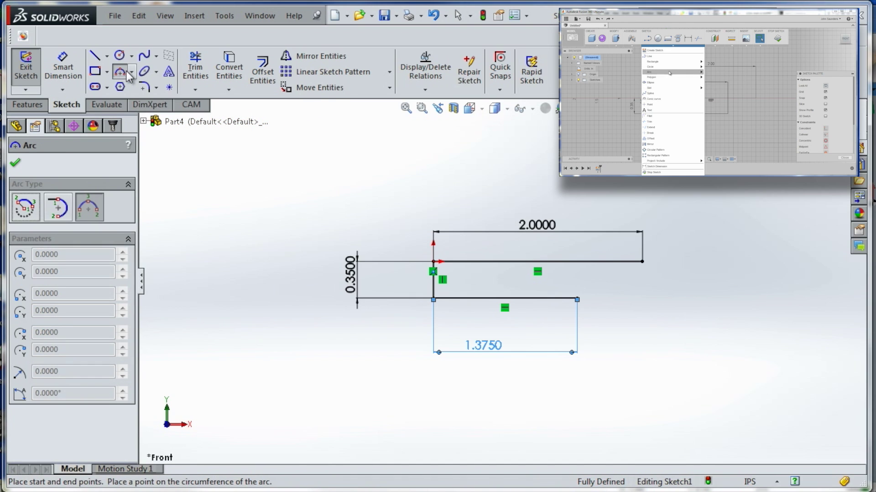
{"action": "left_click", "coordinate": [132, 72]}
{"action": "key", "text": "Escape"}
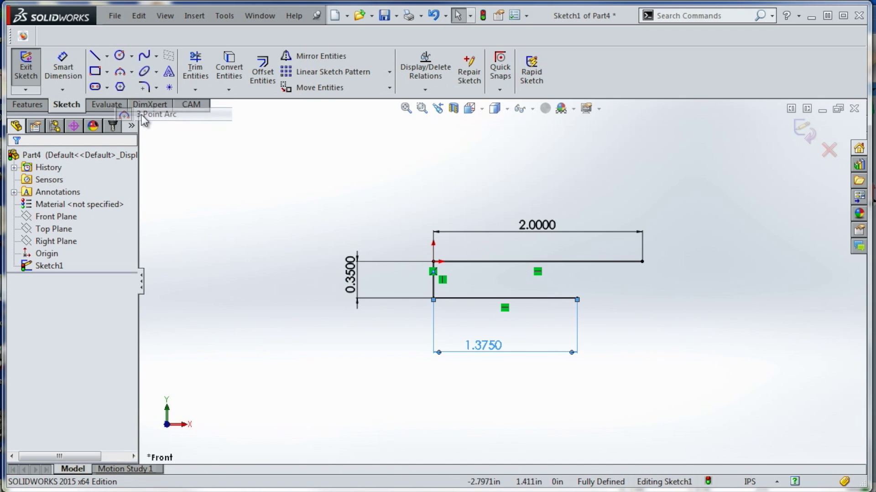
{"action": "left_click_drag", "start_coordinate": [586, 306], "coordinate": [642, 262]}
{"action": "left_click", "coordinate": [584, 309]}
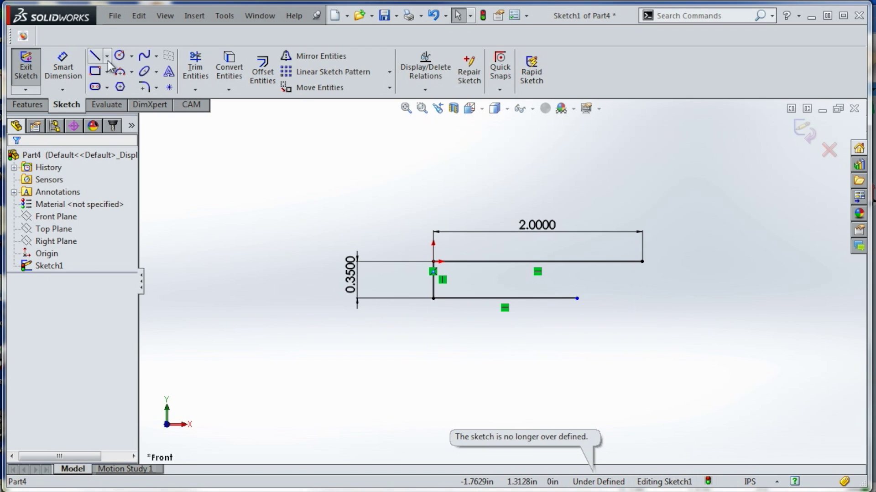
{"action": "key", "text": "Return"}
{"action": "left_click", "coordinate": [576, 299]}
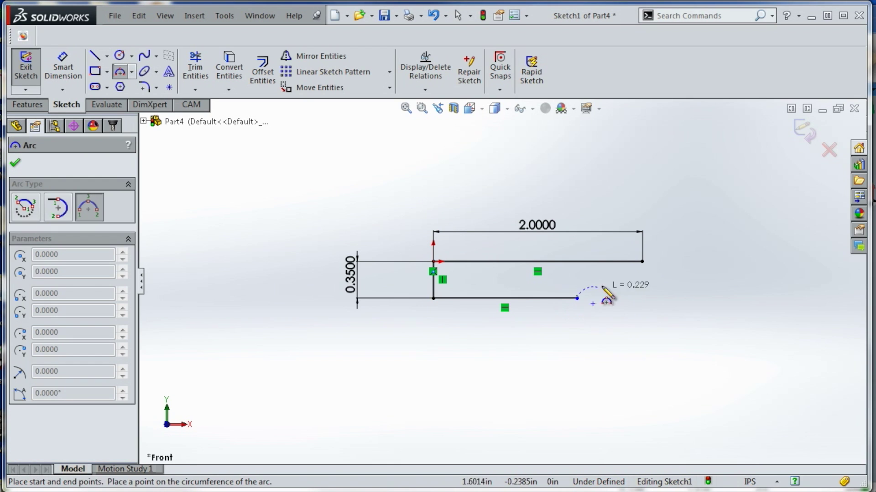
{"action": "left_click", "coordinate": [642, 262]}
{"action": "left_click", "coordinate": [625, 282]}
Dimension the arc radius to 1 inch and re-dimension the bottom line to 1.375
{"action": "key", "text": "s"}
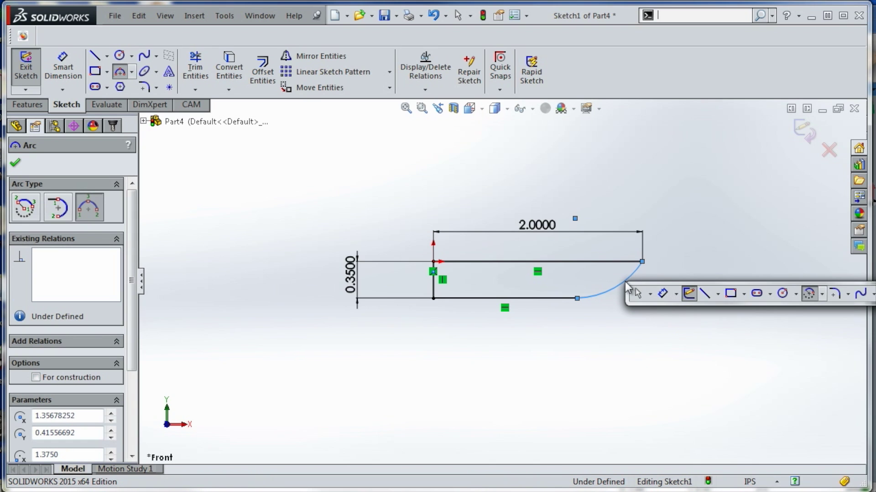
{"action": "left_click", "coordinate": [663, 294]}
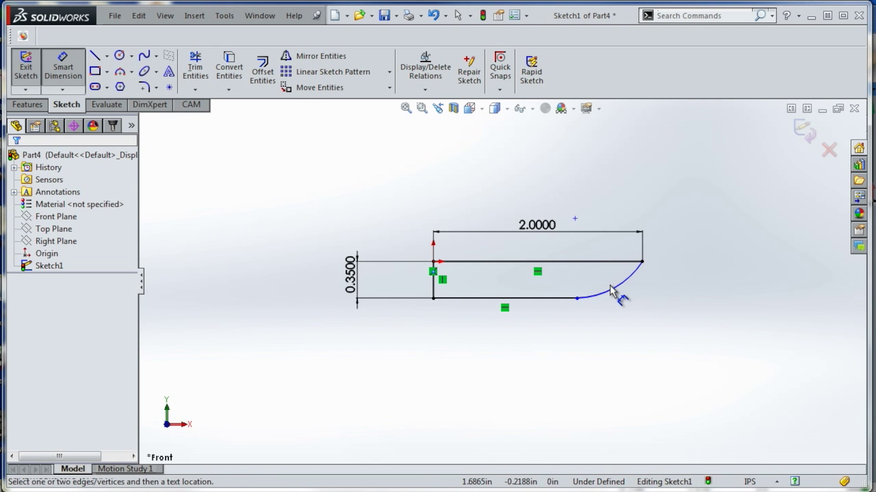
{"action": "left_click", "coordinate": [611, 289]}
{"action": "left_click", "coordinate": [614, 202]}
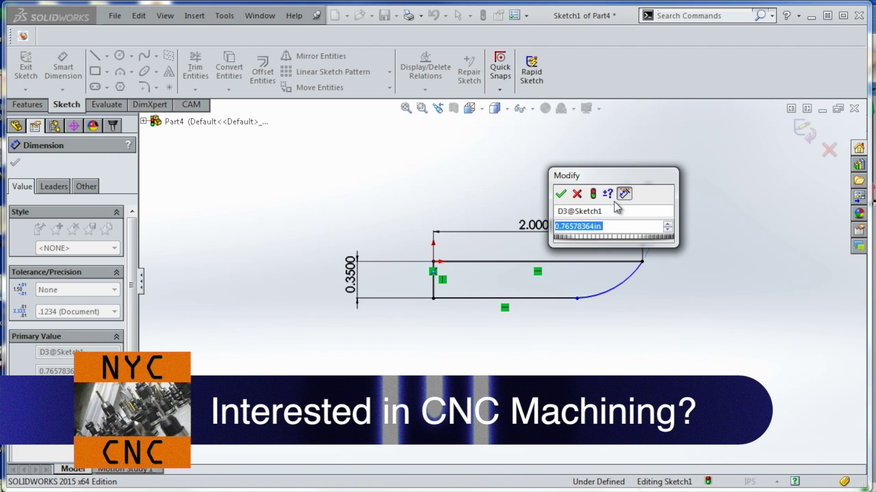
{"action": "type", "text": "1"}
{"action": "key", "text": "Return"}
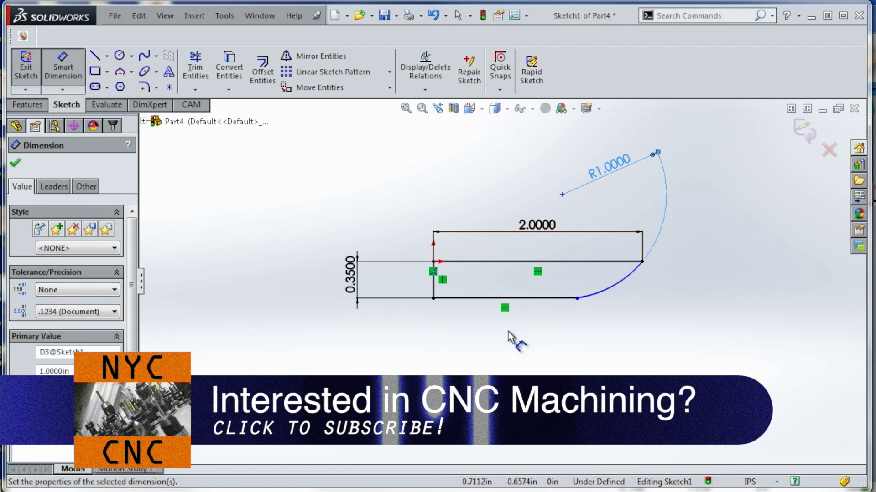
{"action": "scroll", "coordinate": [511, 339], "scroll_direction": "down", "scroll_amount": 1}
{"action": "left_click", "coordinate": [501, 292]}
{"action": "left_click", "coordinate": [498, 321]}
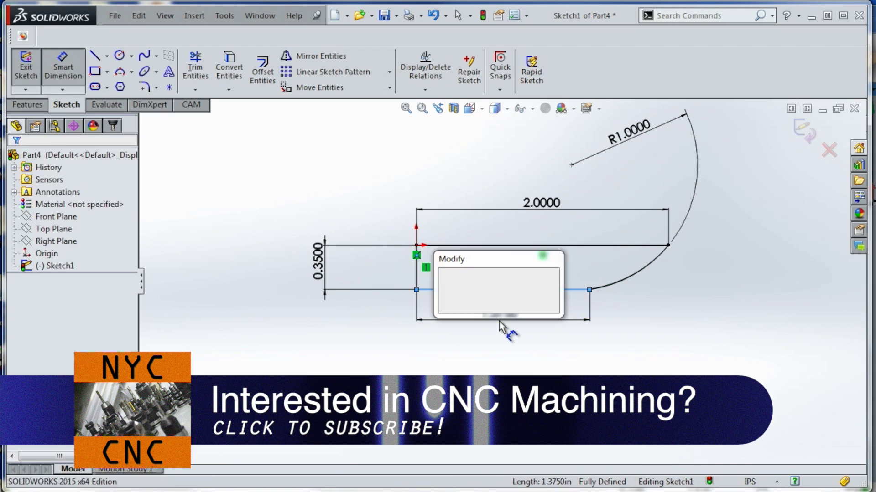
{"action": "left_click", "coordinate": [446, 312]}
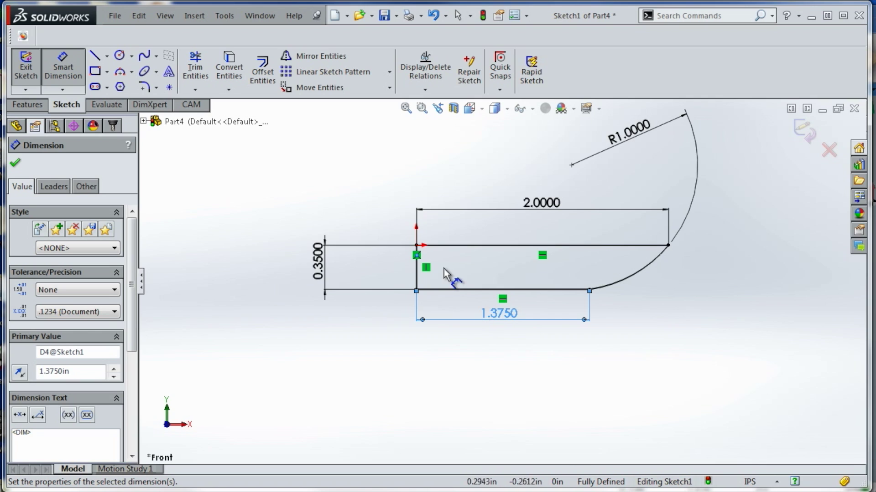
{"action": "scroll", "coordinate": [459, 267], "scroll_direction": "down", "scroll_amount": 2}
{"action": "middle_click_drag", "start_coordinate": [576, 272], "coordinate": [551, 276], "text": "ctrl"}
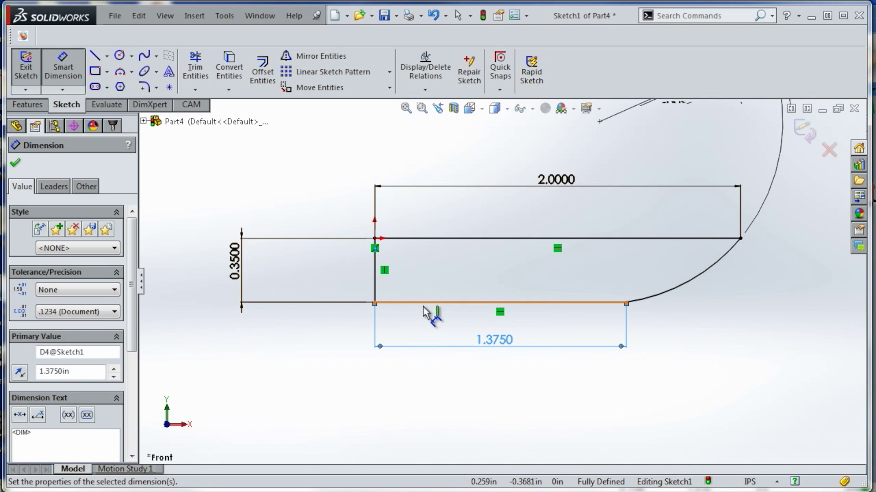
Sketch a groove outline on the bottom line and trim away its bottom edge
{"action": "left_click", "coordinate": [95, 58]}
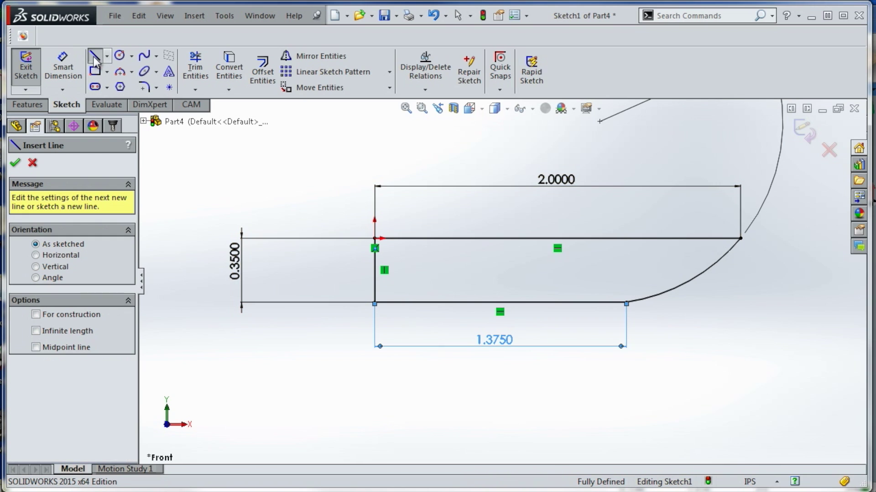
{"action": "left_click", "coordinate": [402, 303]}
{"action": "left_click", "coordinate": [402, 284]}
{"action": "left_click", "coordinate": [437, 284]}
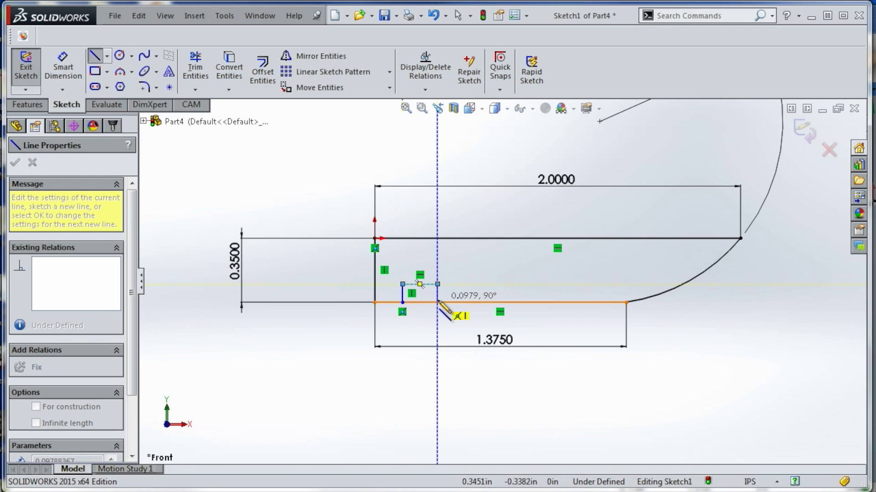
{"action": "scroll", "coordinate": [438, 303], "scroll_direction": "down", "scroll_amount": 5}
{"action": "key", "text": "s"}
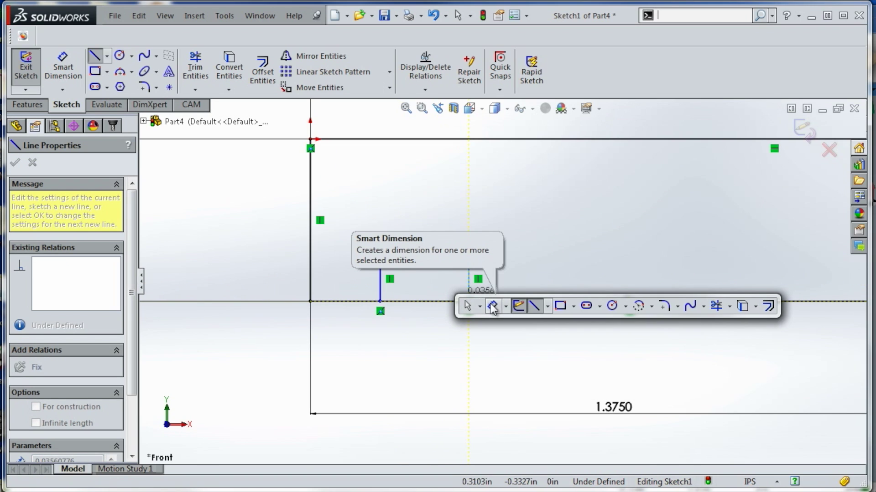
{"action": "left_click", "coordinate": [195, 73]}
{"action": "left_click", "coordinate": [420, 304]}
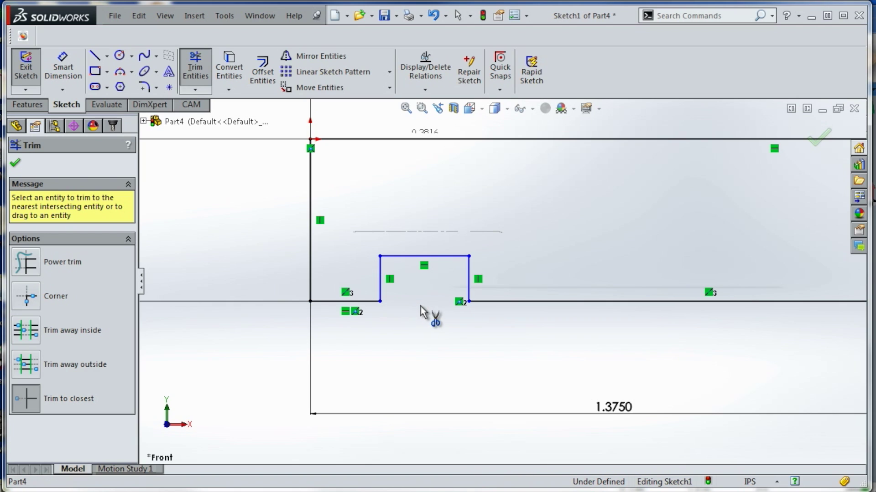
Dimension the groove: 0.1 offset from the shoulder, 0.42 width and 0.075 depth
{"action": "key", "text": "s"}
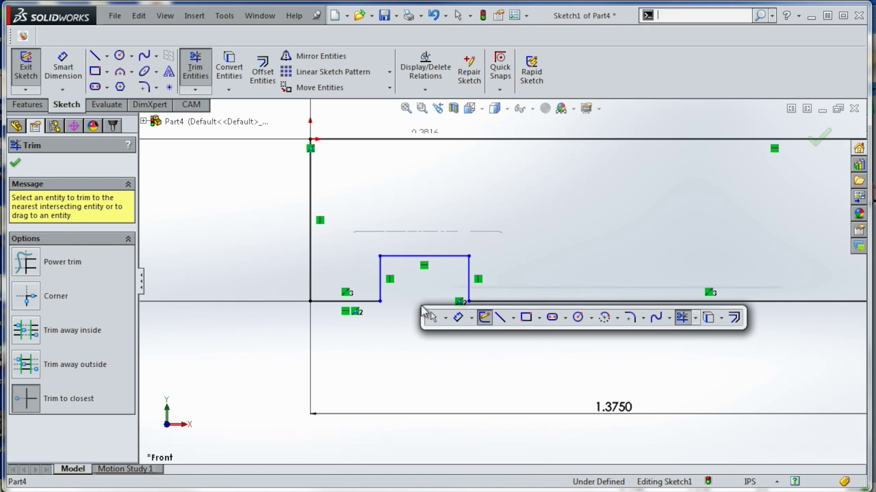
{"action": "left_click", "coordinate": [460, 319]}
{"action": "left_click", "coordinate": [370, 302]}
{"action": "left_click", "coordinate": [365, 344]}
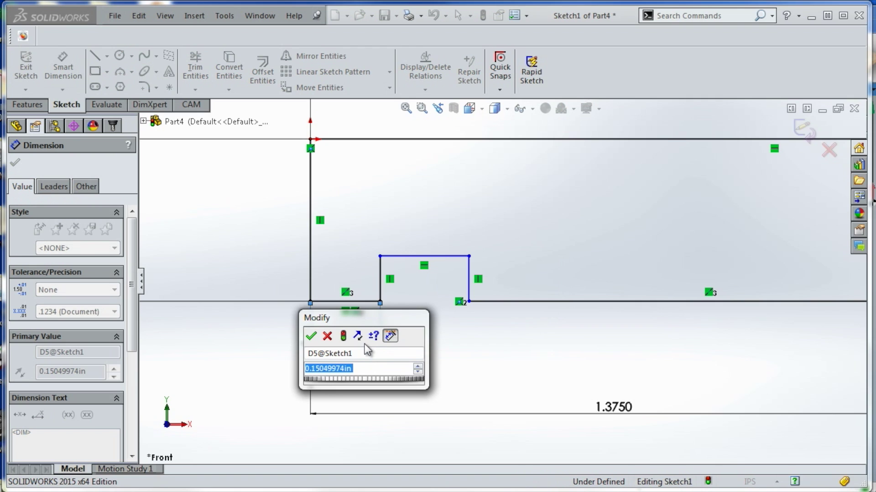
{"action": "type", "text": "0.1"}
{"action": "key", "text": "Return"}
{"action": "left_click", "coordinate": [382, 257]}
{"action": "left_click", "coordinate": [397, 236]}
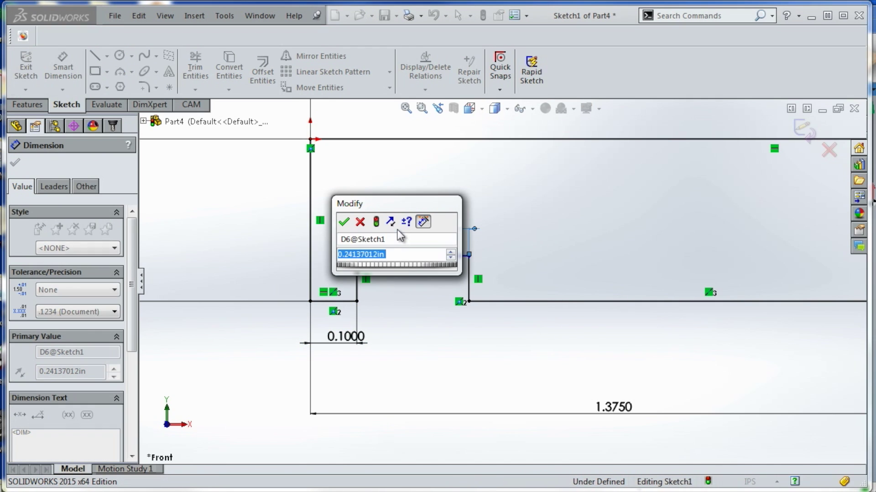
{"action": "type", "text": "0.42"}
{"action": "key", "text": "Return"}
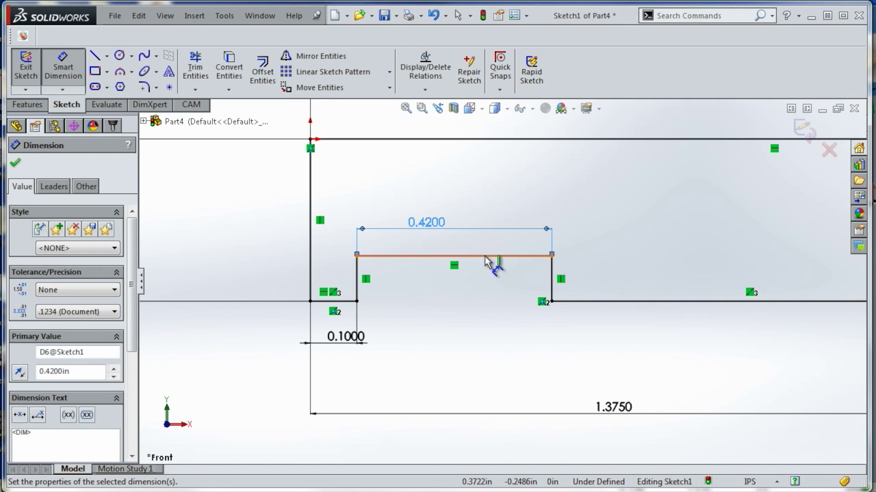
{"action": "left_click", "coordinate": [552, 281]}
{"action": "left_click", "coordinate": [606, 274]}
{"action": "type", "text": "0.075"}
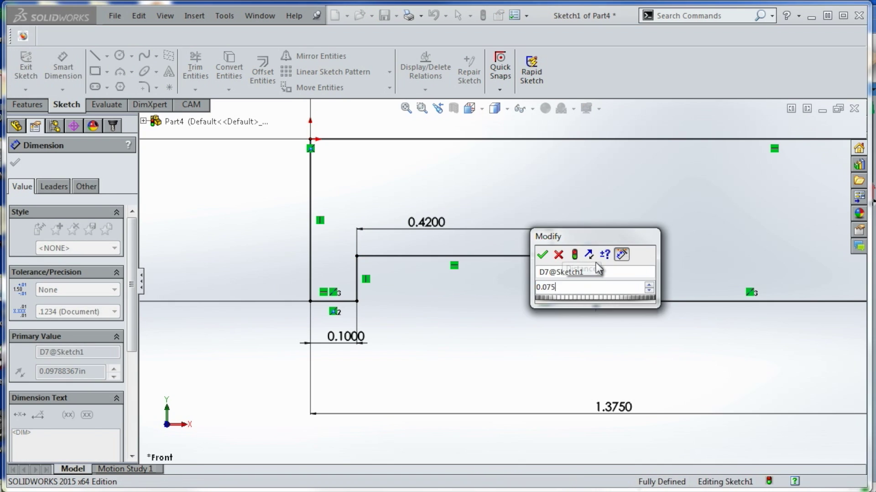
{"action": "key", "text": "Return"}
{"action": "key", "text": "f"}
{"action": "middle_click_drag", "start_coordinate": [576, 161], "coordinate": [512, 250], "text": "ctrl"}
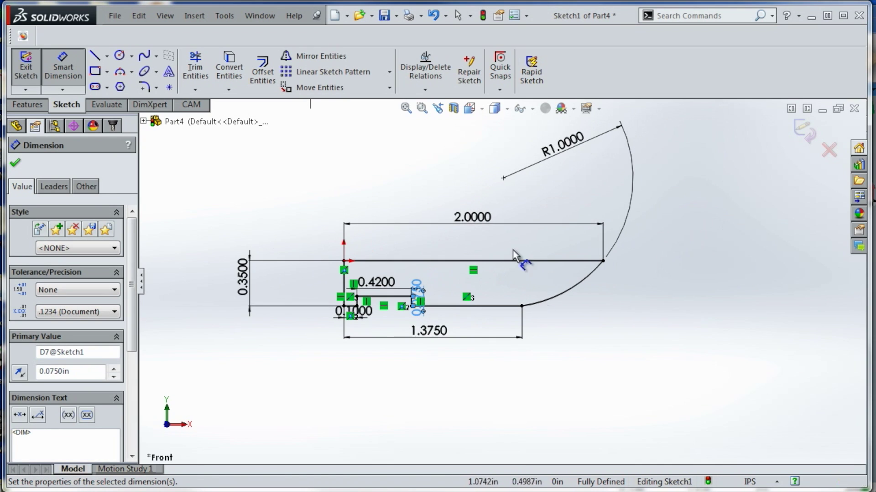
Revolve the profile 360° about the long horizontal line into the solid Revolve1
{"action": "left_click", "coordinate": [13, 104]}
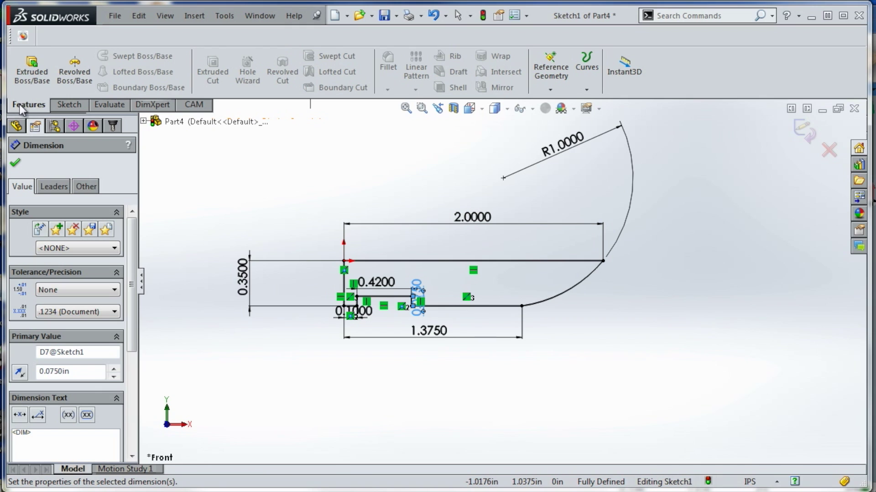
{"action": "left_click", "coordinate": [63, 74]}
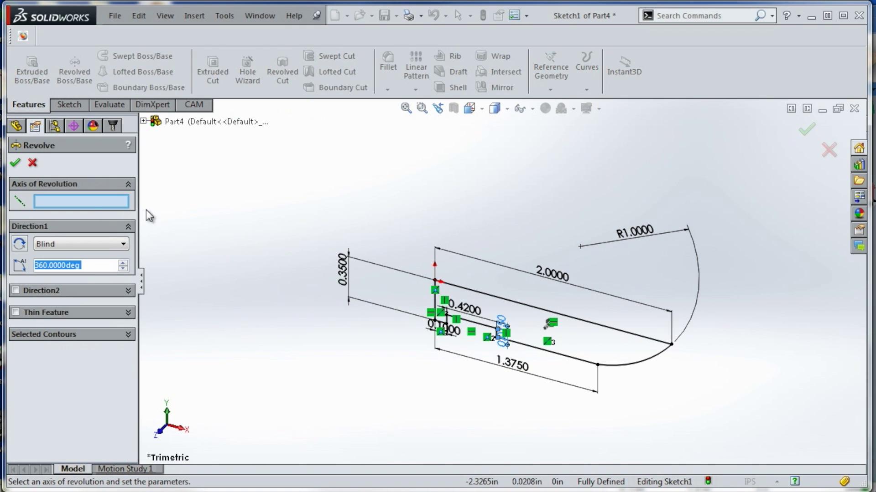
{"action": "left_click", "coordinate": [477, 293]}
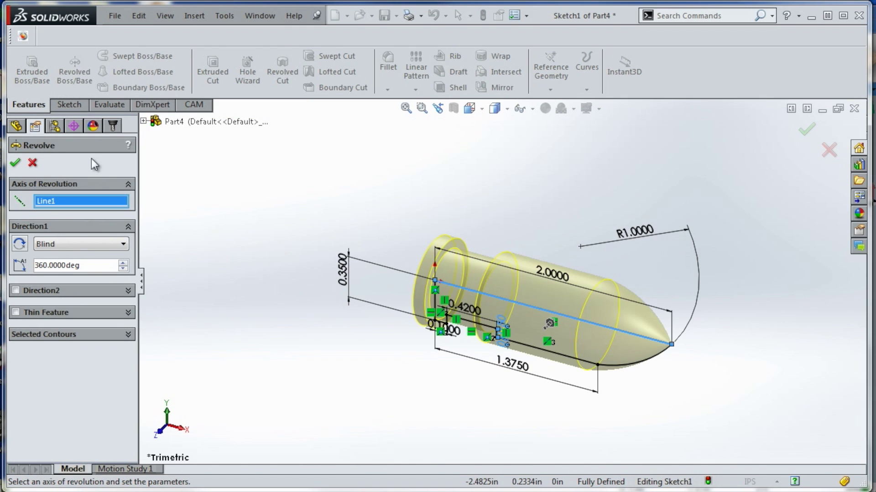
{"action": "left_click", "coordinate": [15, 164]}
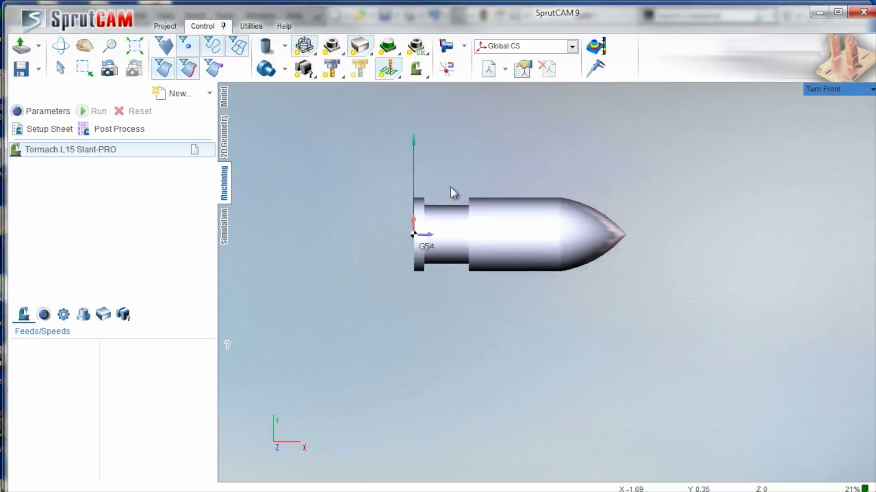
Relocate the bullet's zero to its tip using X Max, Y Middle, Z Max
{"action": "middle_click_drag", "start_coordinate": [450, 188], "coordinate": [458, 158]}
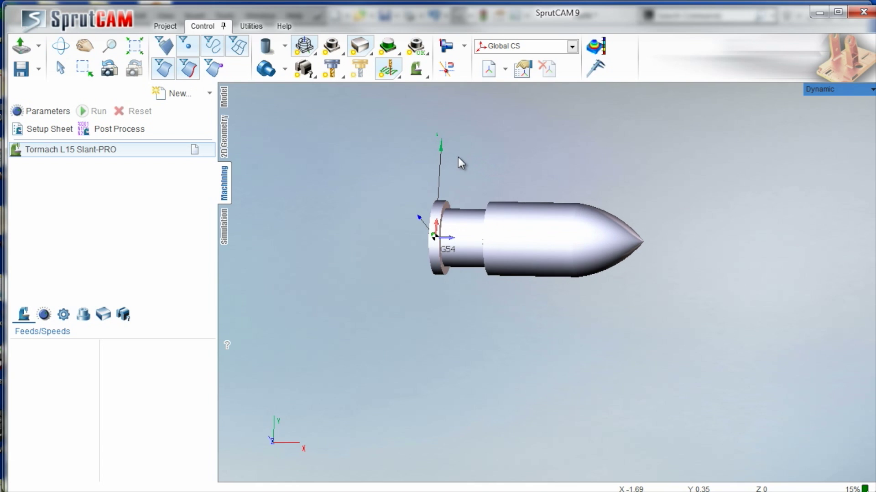
{"action": "left_click", "coordinate": [224, 96]}
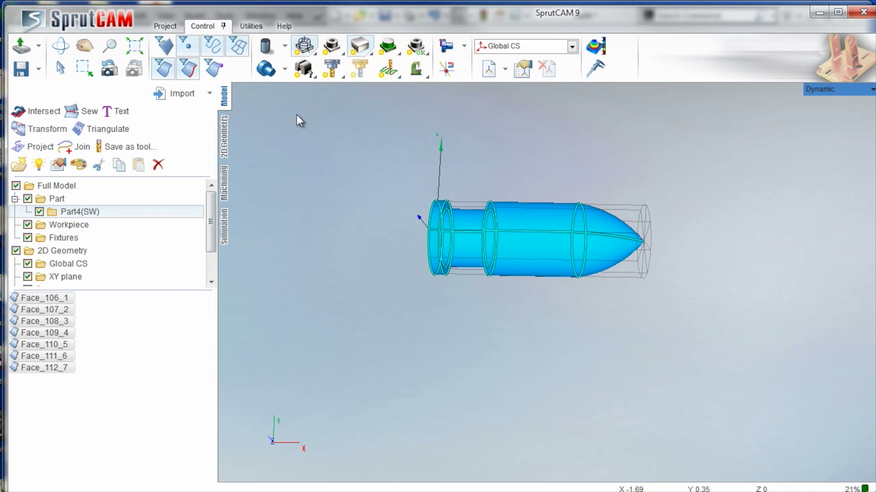
{"action": "left_click", "coordinate": [44, 129]}
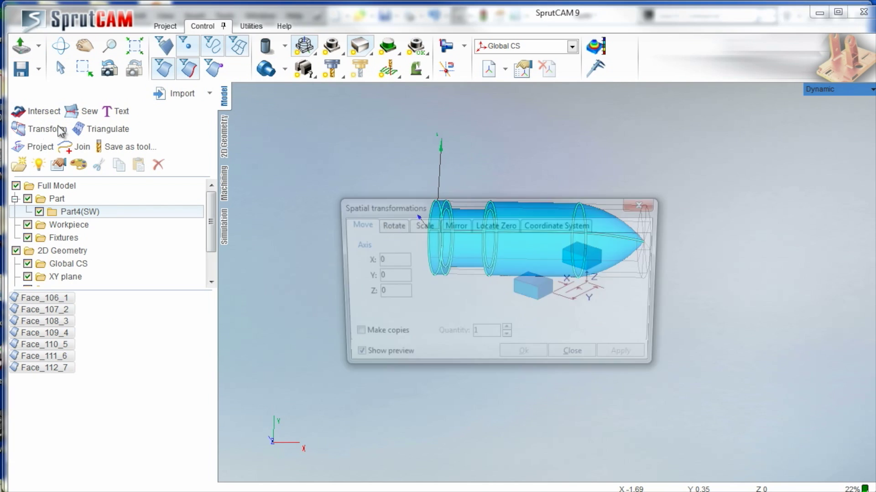
{"action": "left_click", "coordinate": [496, 224]}
{"action": "left_click_drag", "start_coordinate": [479, 206], "coordinate": [768, 238]}
{"action": "left_click", "coordinate": [644, 289]}
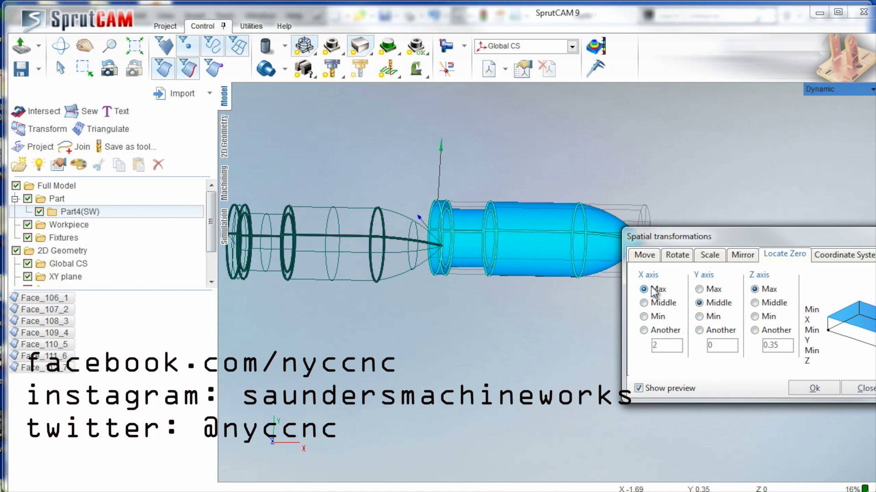
{"action": "left_click", "coordinate": [814, 389]}
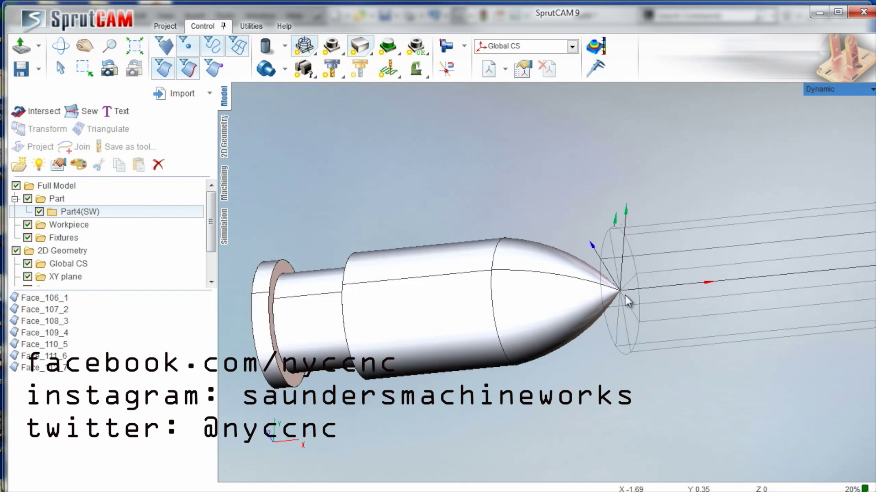
{"action": "left_click", "coordinate": [224, 184]}
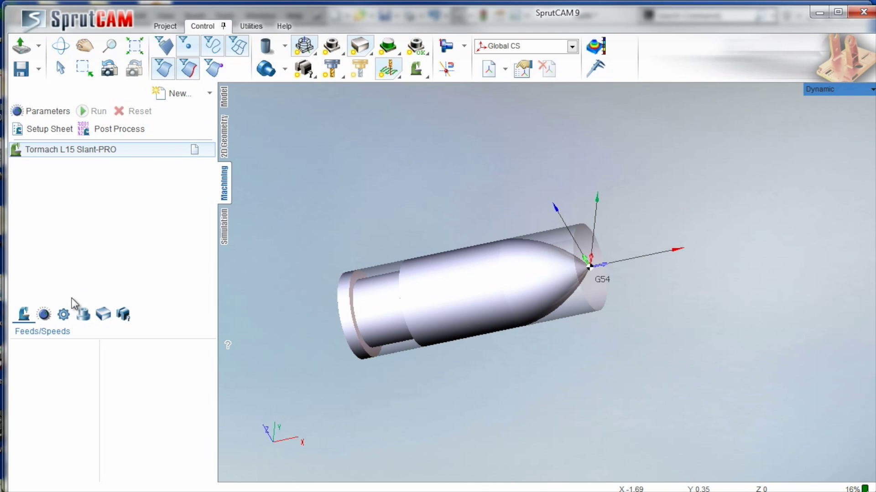
Add an X-axis cylinder stock with .05 positive axial and 0.025 outer radial allowance
{"action": "left_click", "coordinate": [103, 316]}
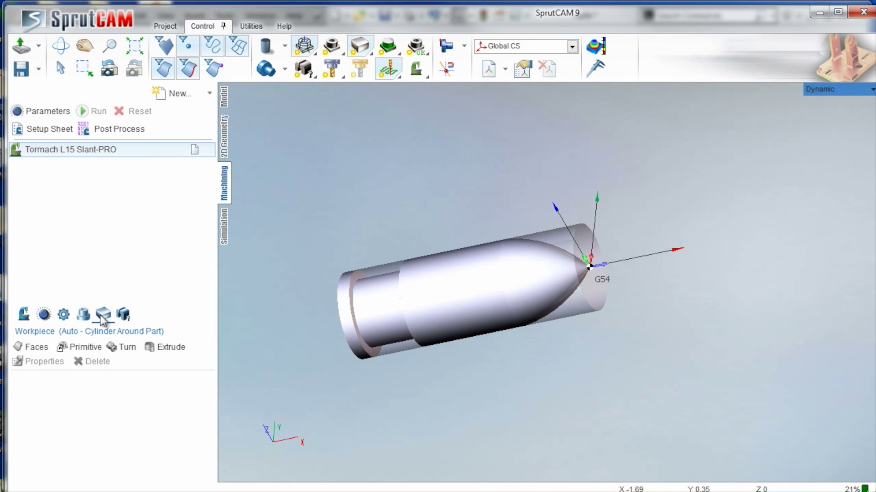
{"action": "left_click", "coordinate": [85, 348]}
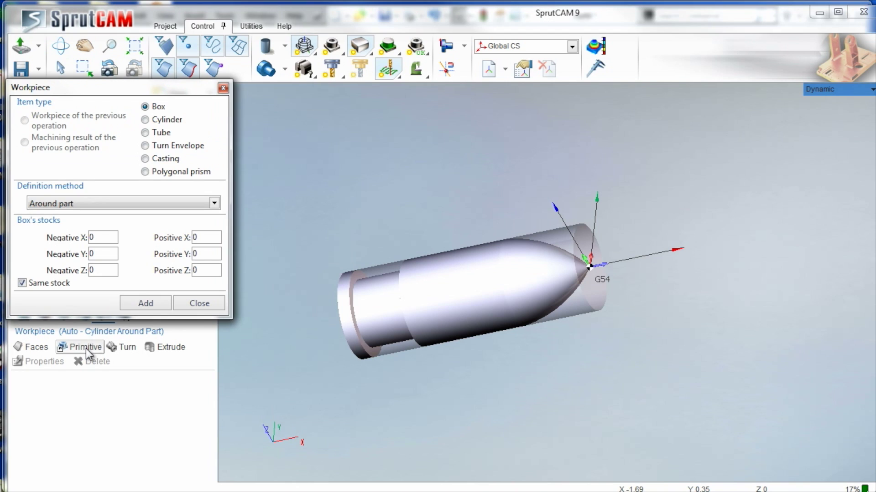
{"action": "left_click", "coordinate": [160, 120]}
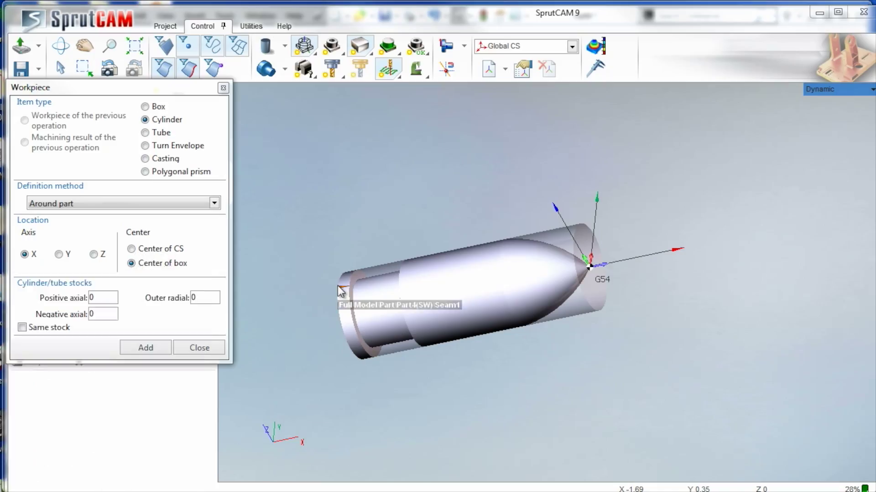
{"action": "type", "text": "."}
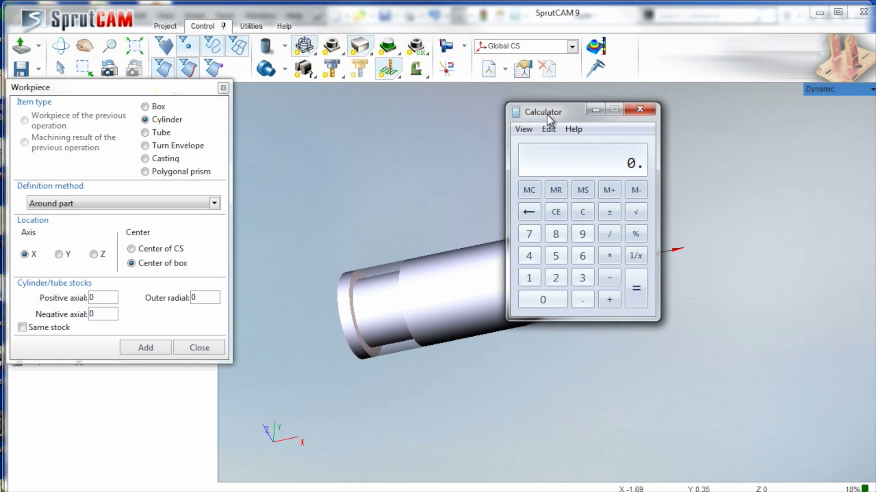
{"action": "type", "text": "75-.05/2="}
{"action": "double_click", "coordinate": [195, 298]}
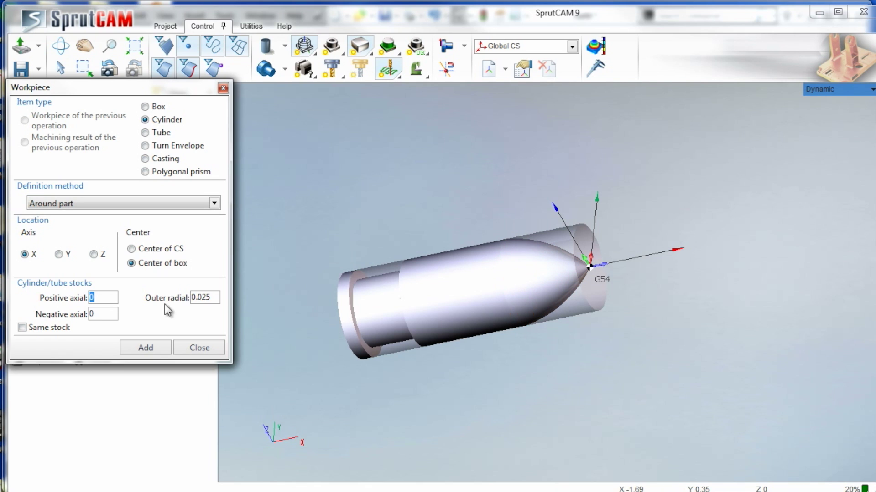
{"action": "left_click", "coordinate": [123, 352]}
{"action": "left_click", "coordinate": [210, 348]}
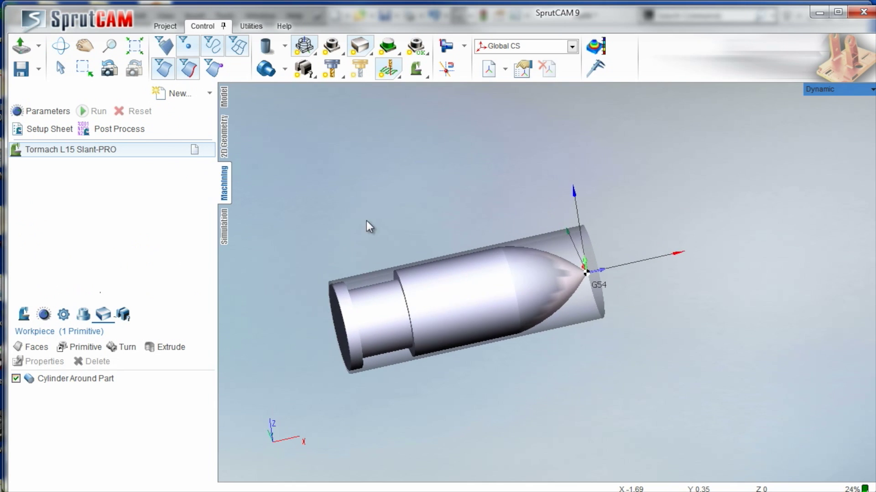
Add a Lathe Facing operation and open its parameters
{"action": "scroll", "coordinate": [370, 226], "scroll_direction": "up", "scroll_amount": 3}
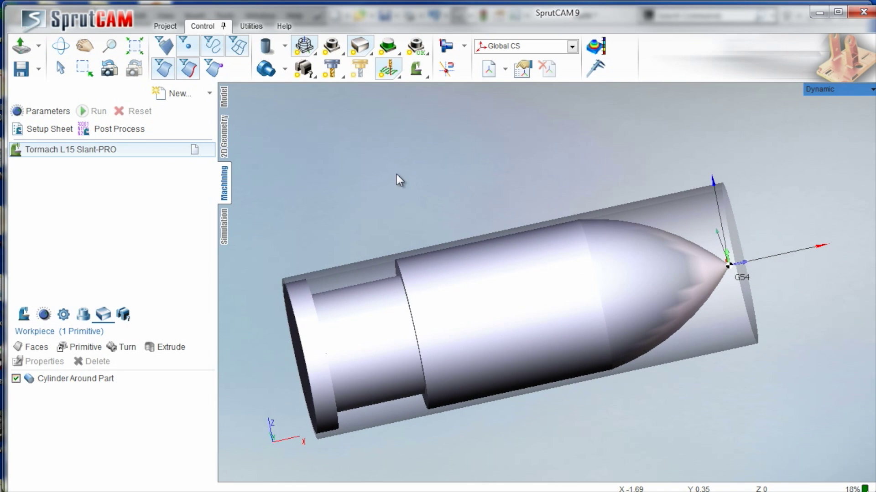
{"action": "left_click", "coordinate": [209, 93]}
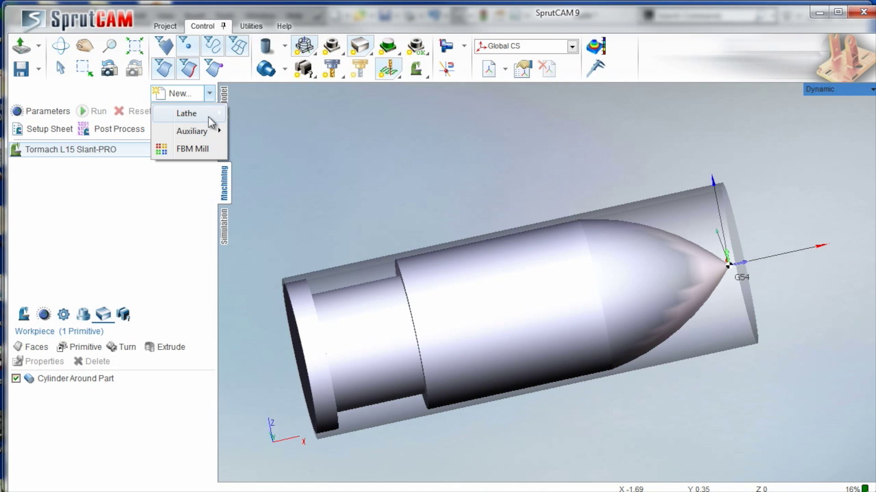
{"action": "mouse_move", "coordinate": [206, 120]}
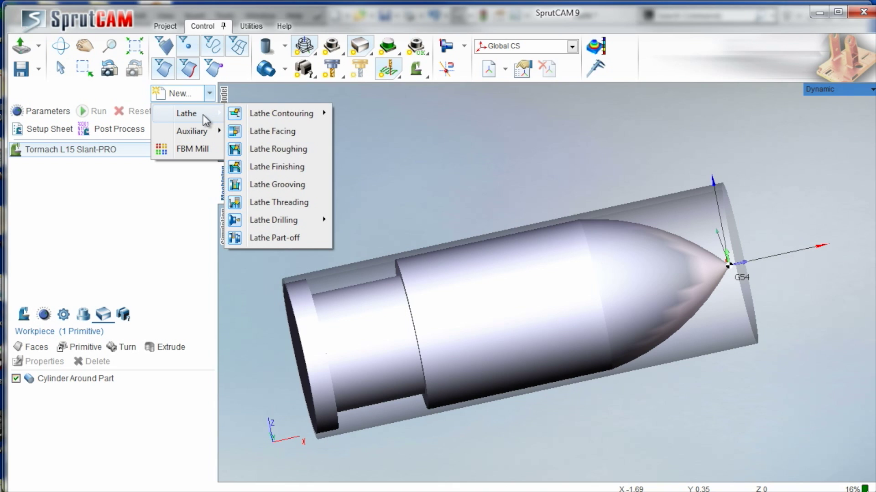
{"action": "left_click", "coordinate": [282, 132]}
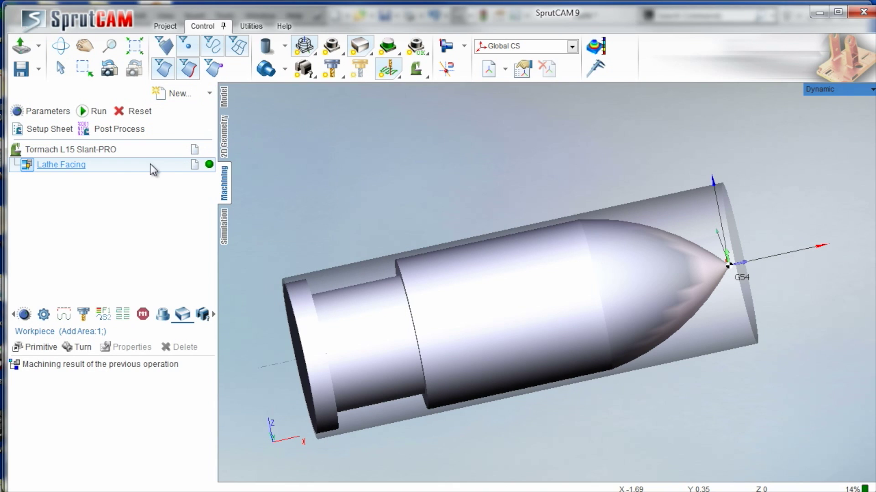
{"action": "double_click", "coordinate": [108, 168]}
Lower the facing cut feed from 0.02 to 0.01 in/rev
{"action": "left_click", "coordinate": [295, 60]}
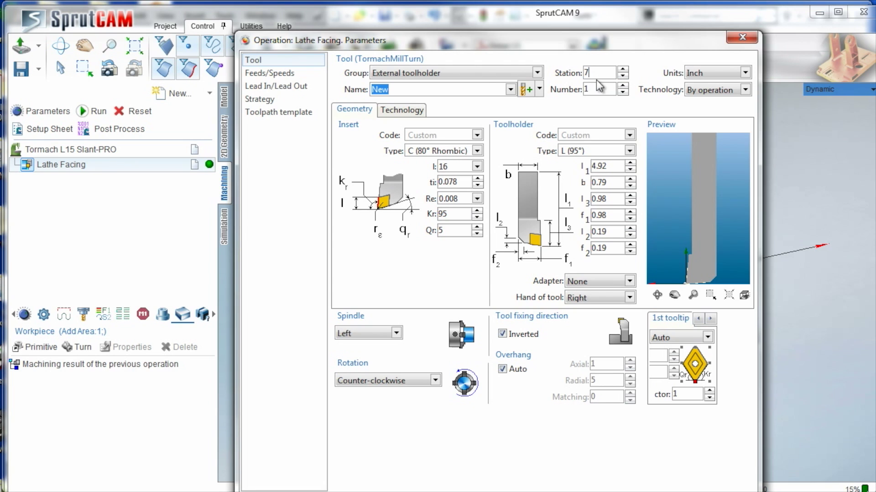
{"action": "left_click", "coordinate": [278, 74]}
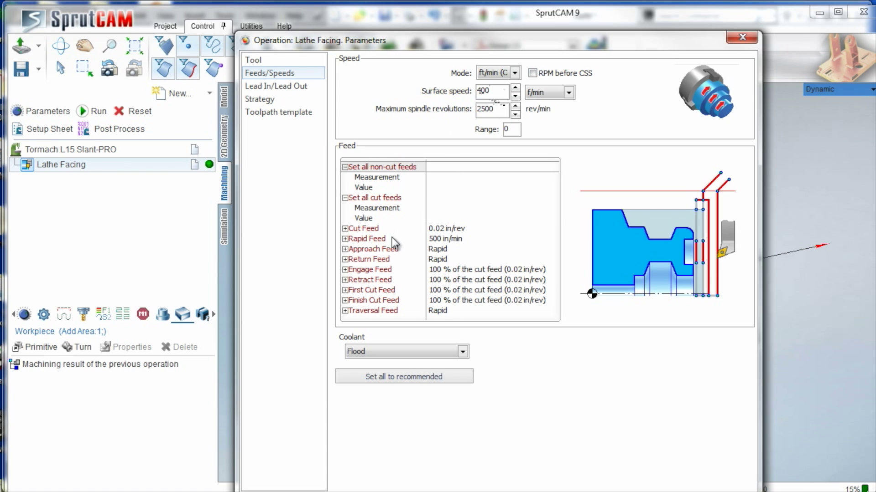
{"action": "left_click", "coordinate": [345, 229]}
{"action": "left_click", "coordinate": [454, 249]}
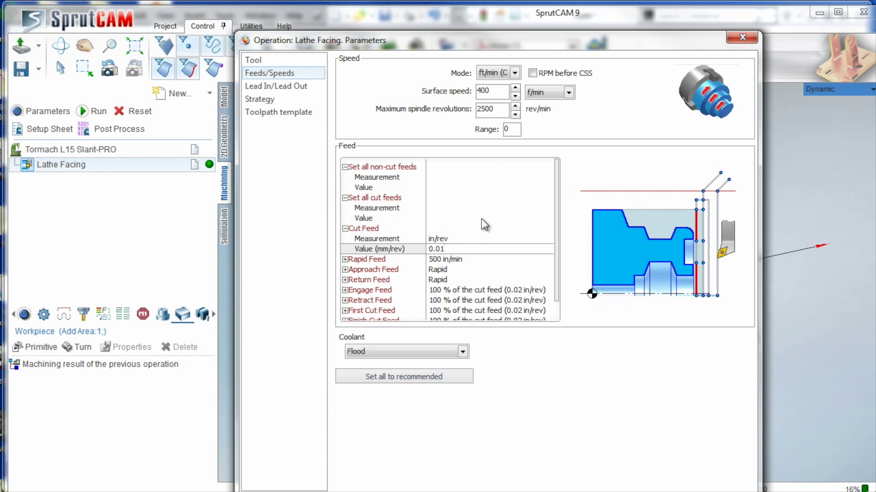
{"action": "left_click", "coordinate": [254, 62]}
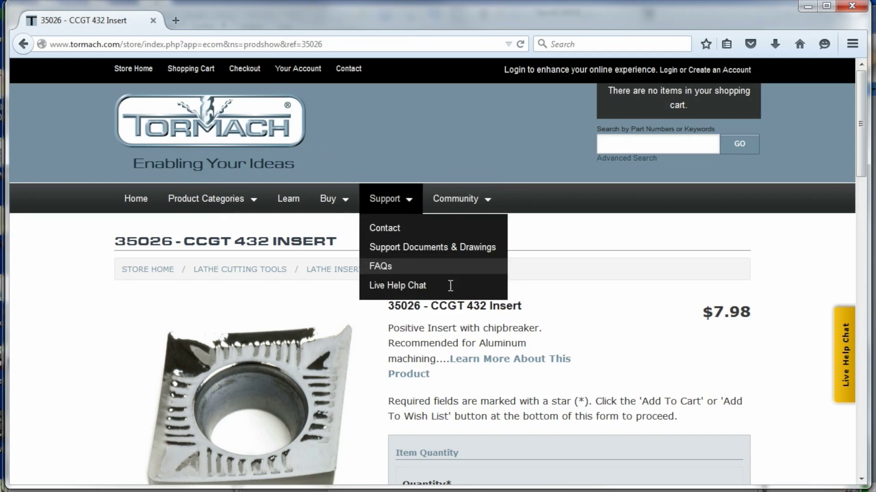
{"action": "scroll", "coordinate": [501, 301], "scroll_direction": "down", "scroll_amount": 5}
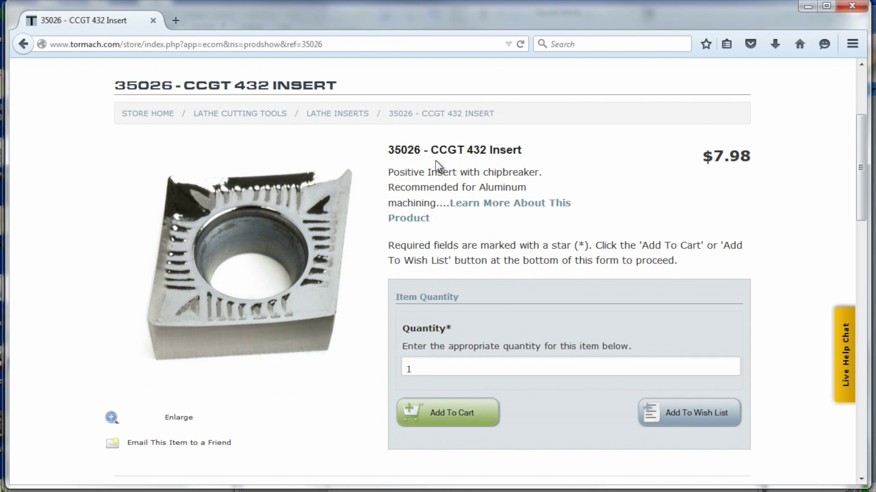
Review the CCGT 432 insert's 80° rhombus shape and corner radius on the Tormach page
{"action": "scroll", "coordinate": [453, 295], "scroll_direction": "down", "scroll_amount": 7}
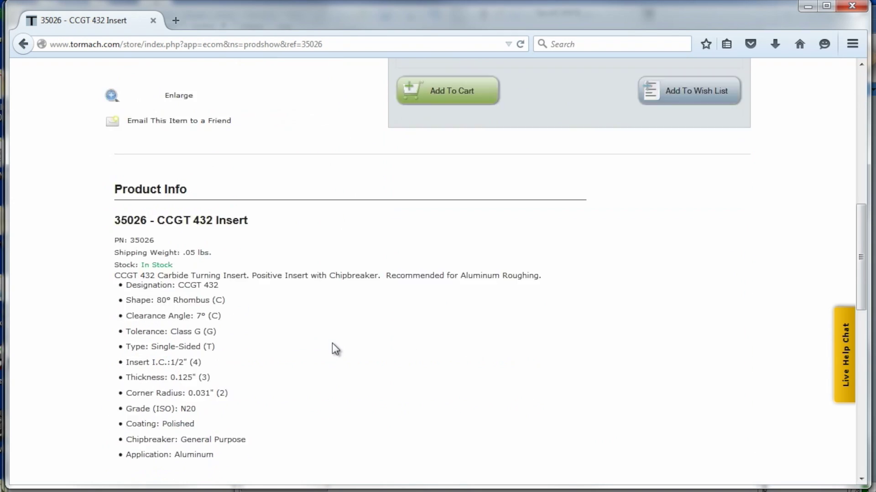
{"action": "scroll", "coordinate": [335, 350], "scroll_direction": "down", "scroll_amount": 2}
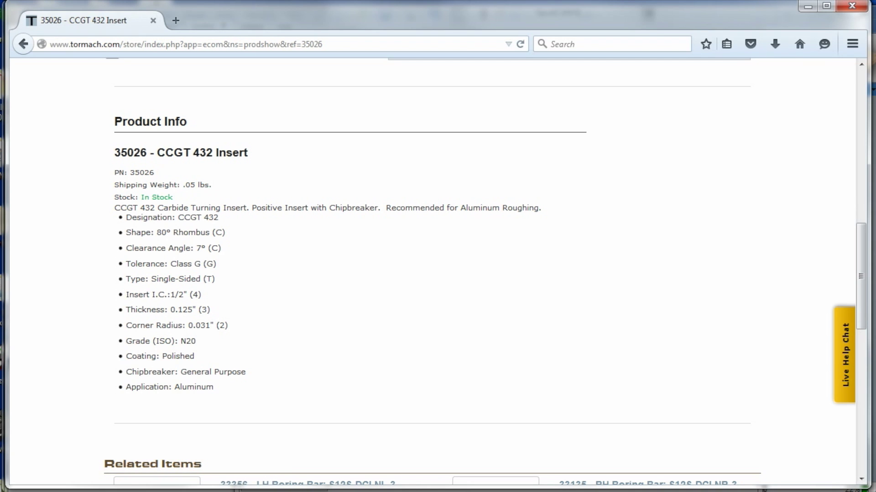
{"action": "key", "text": "alt+Tab"}
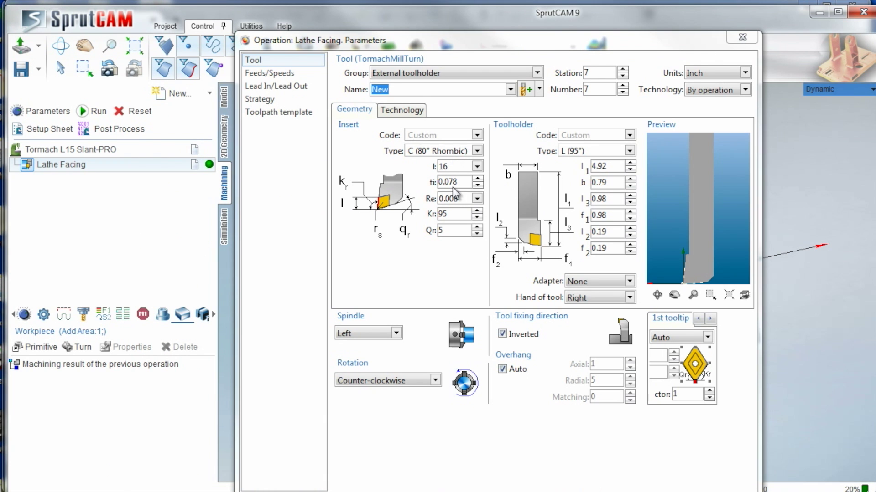
Check the insert shape, accept the facing parameters and calculate the facing toolpath
{"action": "left_click", "coordinate": [447, 154]}
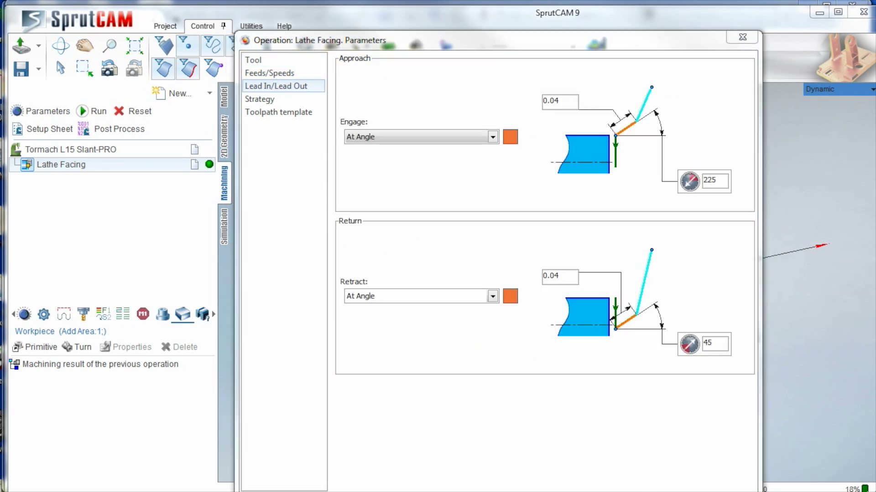
{"action": "key", "text": "Return"}
{"action": "left_click", "coordinate": [93, 111]}
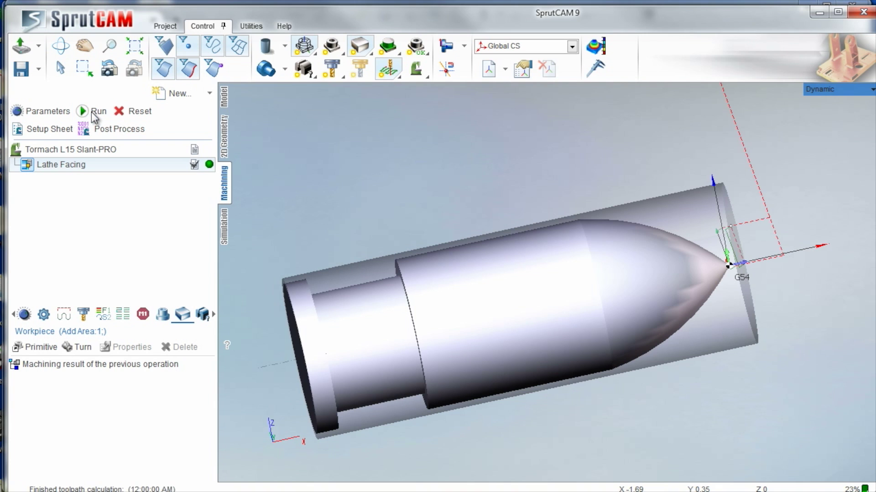
{"action": "middle_click_drag", "start_coordinate": [439, 178], "coordinate": [437, 227]}
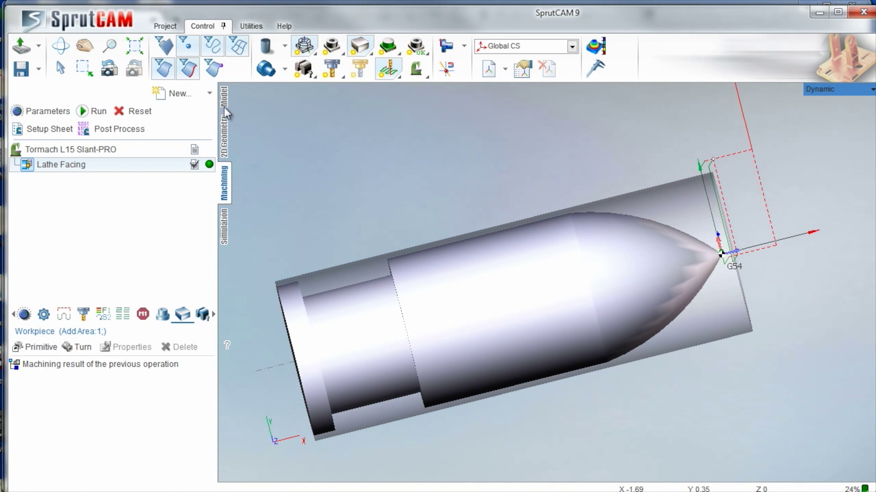
{"action": "left_click", "coordinate": [209, 93]}
Add a Lathe Contouring operation and set its tool station to 7
{"action": "mouse_move", "coordinate": [203, 115]}
{"action": "mouse_move", "coordinate": [282, 116]}
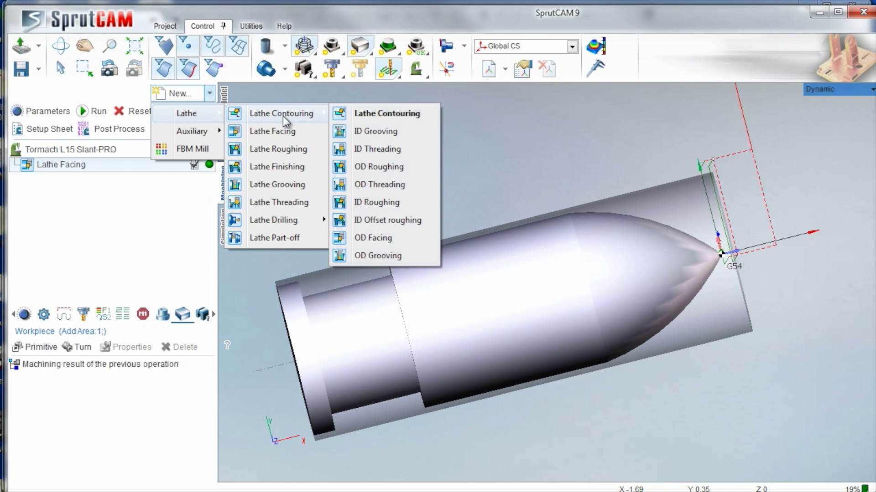
{"action": "left_click", "coordinate": [413, 115]}
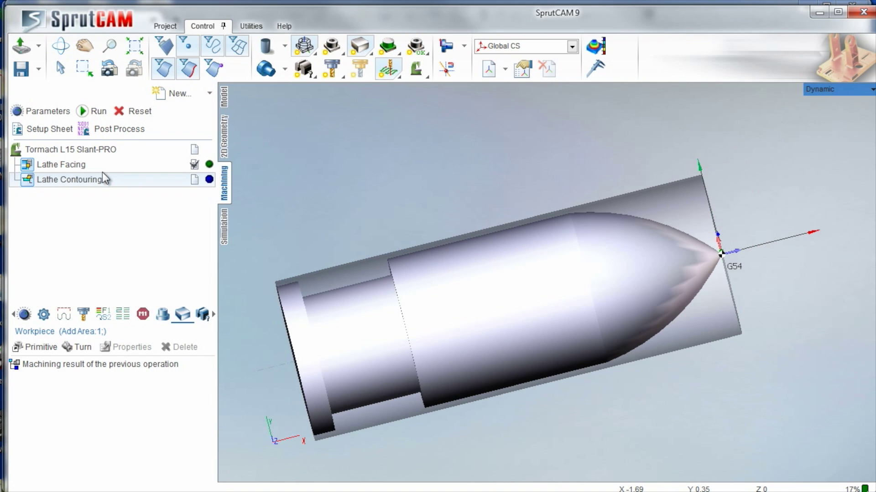
{"action": "double_click", "coordinate": [86, 179]}
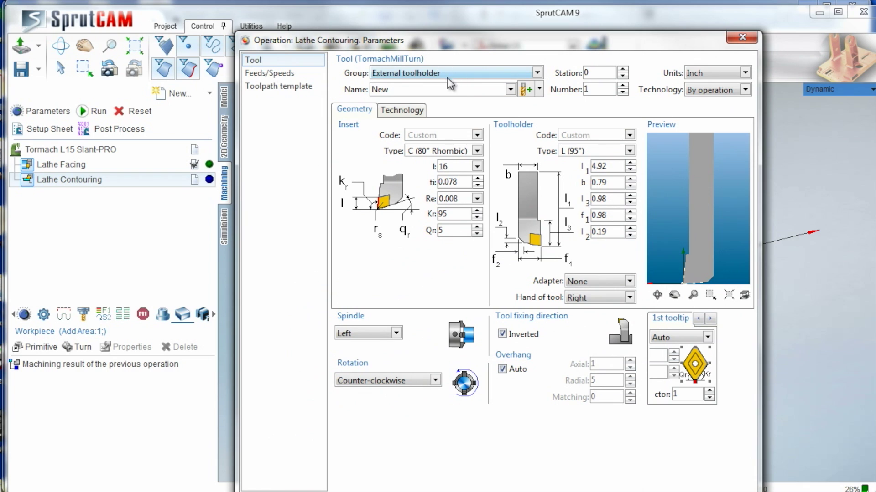
{"action": "double_click", "coordinate": [614, 73]}
{"action": "type", "text": "7"}
Set the maximum spindle speed to 2500 rev/min and the cut feed to 0.01 in/rev
{"action": "left_click", "coordinate": [269, 73]}
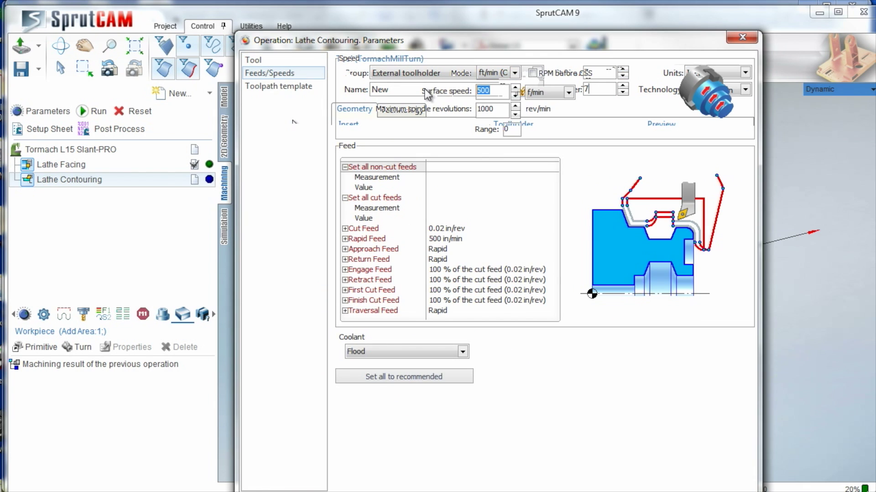
{"action": "type", "text": "2500"}
{"action": "double_click", "coordinate": [383, 228]}
{"action": "left_click", "coordinate": [456, 249]}
{"action": "key", "text": "BackSpace"}
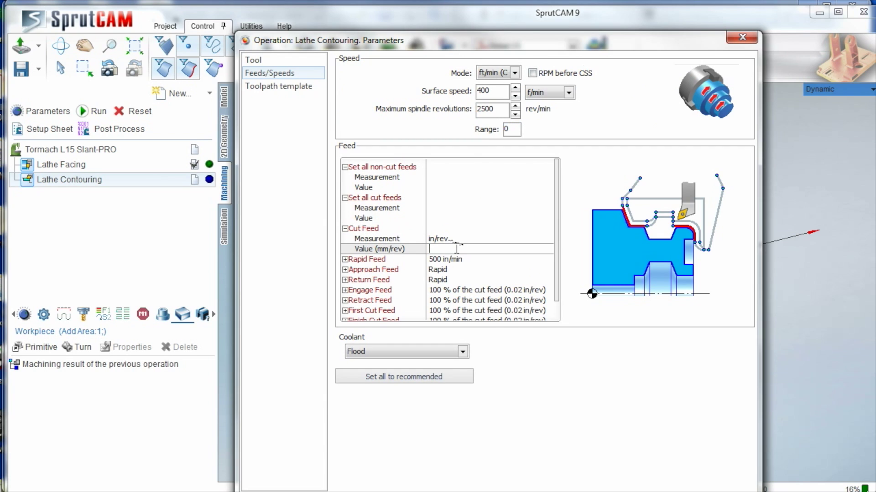
{"action": "type", "text": "0.01"}
{"action": "left_click", "coordinate": [396, 248]}
Set the finish cut feed to 50% and close the contouring parameters
{"action": "scroll", "coordinate": [537, 279], "scroll_direction": "down", "scroll_amount": 1}
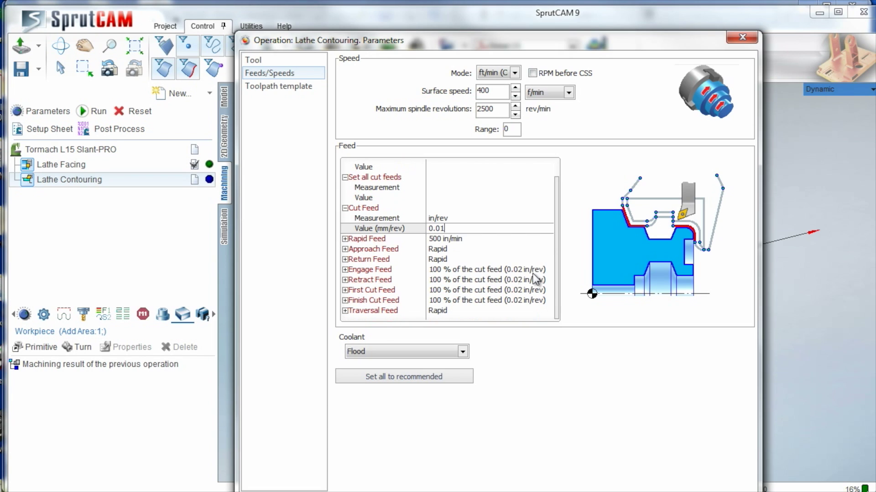
{"action": "left_click", "coordinate": [346, 300]}
{"action": "scroll", "coordinate": [410, 312], "scroll_direction": "down", "scroll_amount": 1}
{"action": "left_click", "coordinate": [449, 300]}
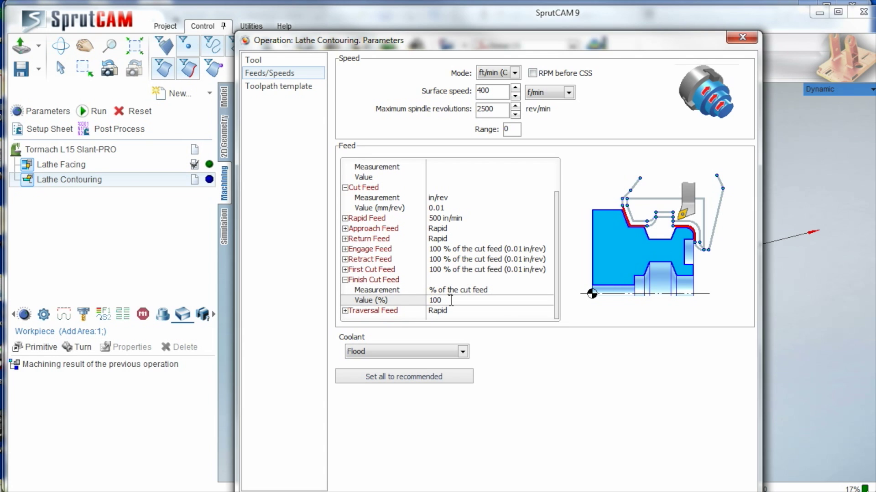
{"action": "double_click", "coordinate": [450, 300]}
{"action": "type", "text": "50"}
{"action": "key", "text": "Return"}
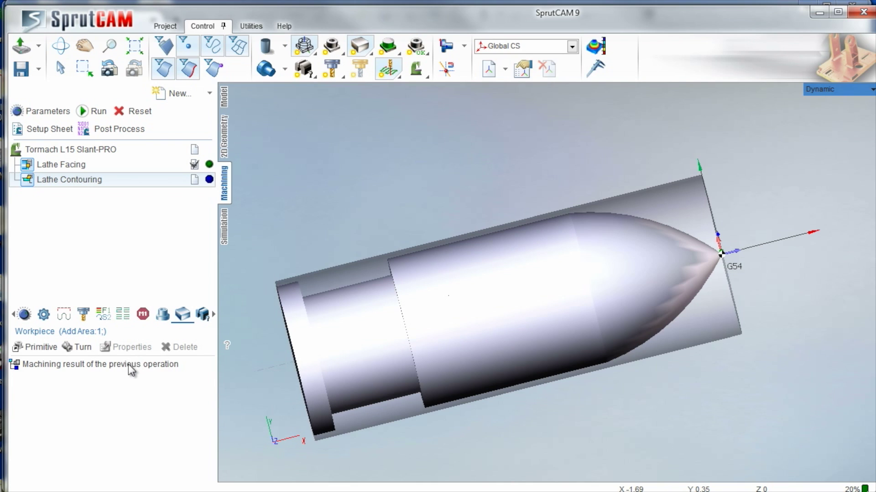
Assign the nose, main cylinder, stepped rear and rear ring faces to the contouring job
{"action": "left_click", "coordinate": [13, 314]}
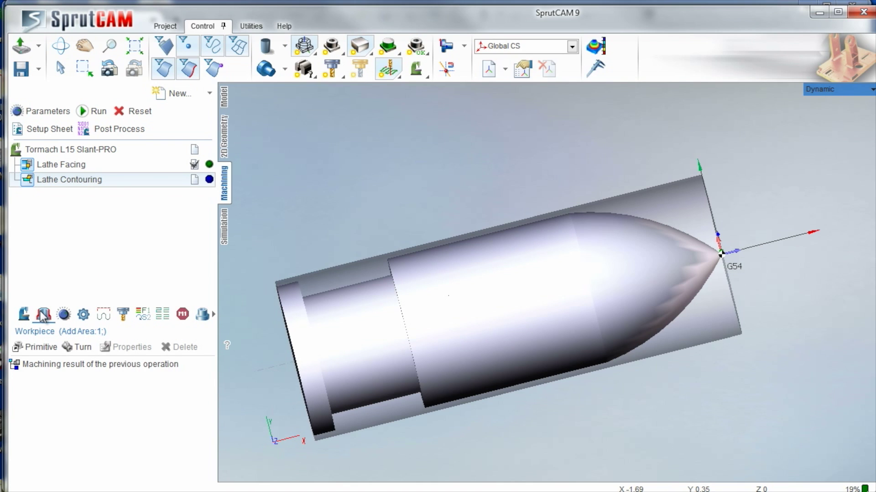
{"action": "left_click", "coordinate": [43, 315]}
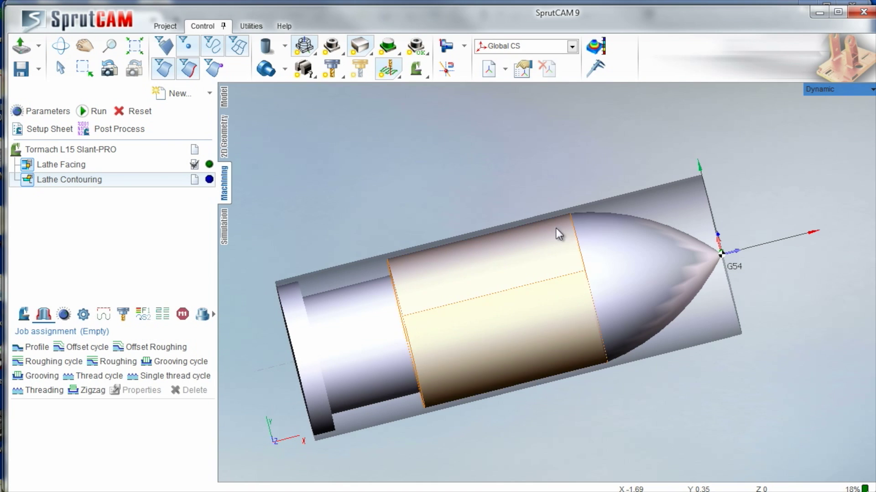
{"action": "left_click", "coordinate": [618, 236]}
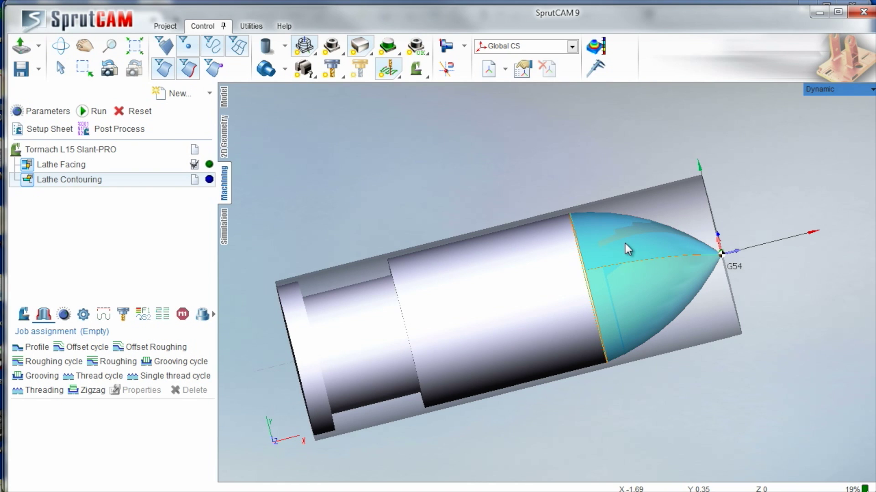
{"action": "left_click", "coordinate": [499, 274]}
{"action": "middle_click_drag", "start_coordinate": [381, 225], "coordinate": [382, 277]}
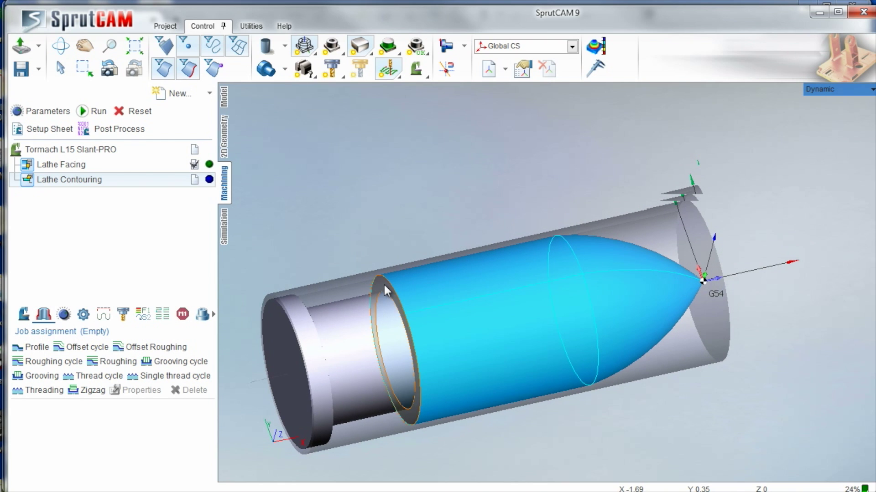
{"action": "left_click", "coordinate": [384, 285]}
{"action": "middle_click_drag", "start_coordinate": [362, 314], "coordinate": [340, 292]}
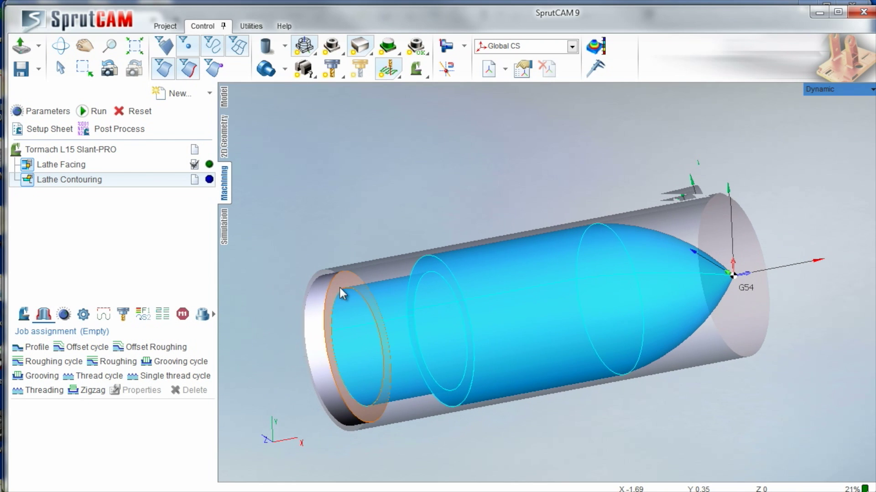
{"action": "left_click", "coordinate": [316, 285]}
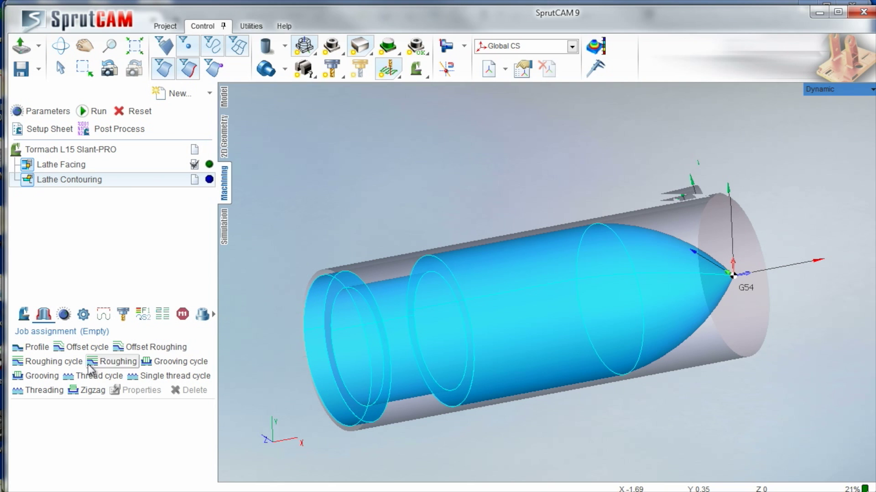
Build the roughing contour from the selected faces and defeature the stray short edge
{"action": "left_click", "coordinate": [50, 362]}
{"action": "mouse_move", "coordinate": [297, 220]}
{"action": "middle_mouse_down"}
{"action": "mouse_move", "coordinate": [333, 202]}
{"action": "mouse_move", "coordinate": [354, 176]}
{"action": "mouse_move", "coordinate": [453, 193]}
{"action": "middle_mouse_up"}
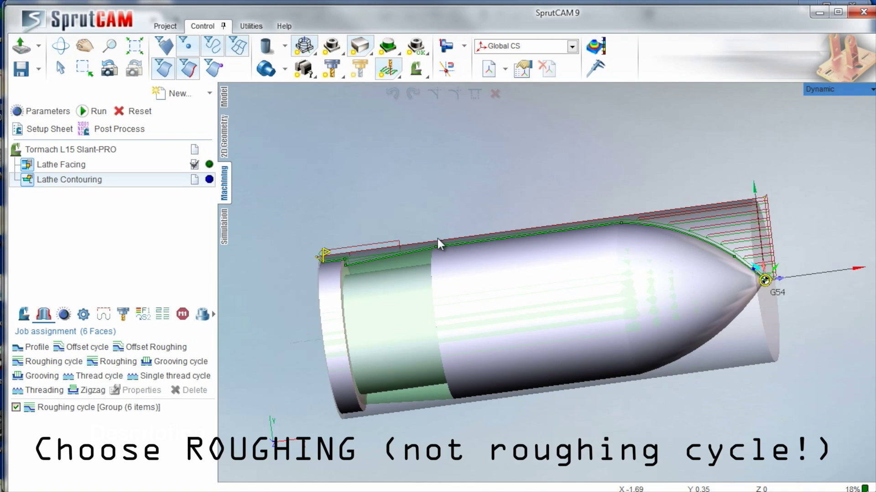
{"action": "scroll", "coordinate": [438, 209], "scroll_direction": "up", "scroll_amount": 3}
{"action": "scroll", "coordinate": [410, 200], "scroll_direction": "down", "scroll_amount": 3}
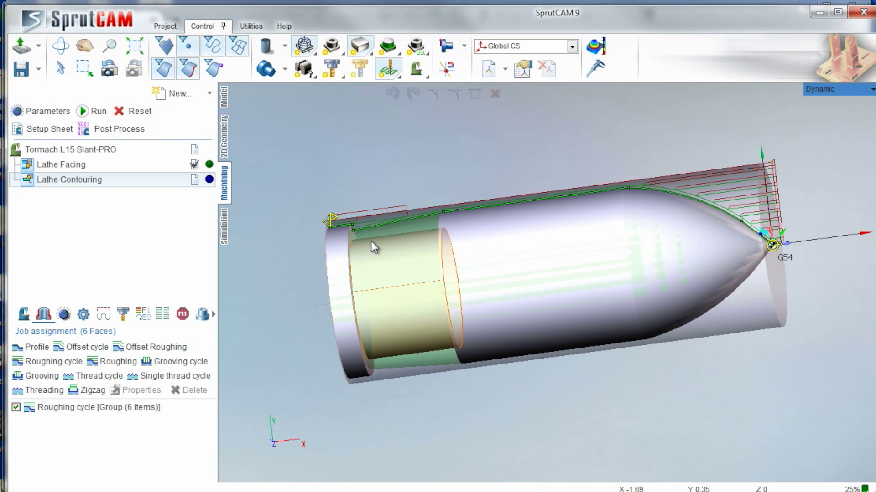
{"action": "scroll", "coordinate": [379, 225], "scroll_direction": "up", "scroll_amount": 4}
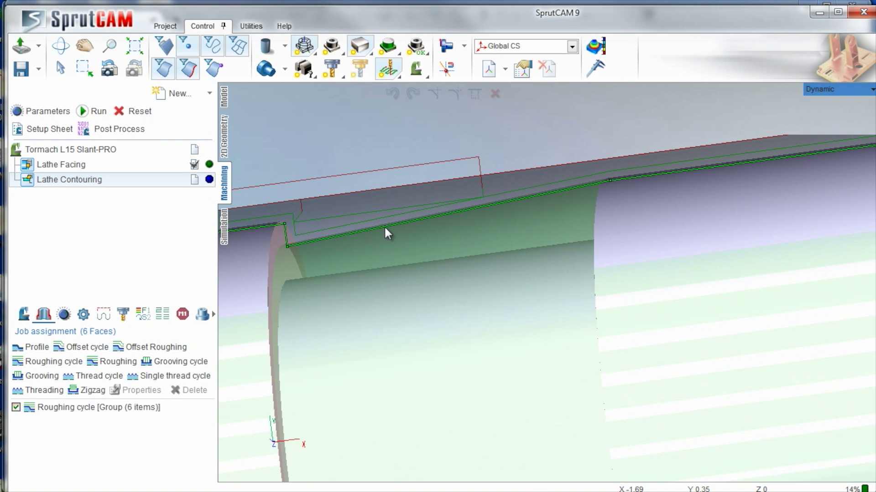
{"action": "left_click", "coordinate": [384, 226]}
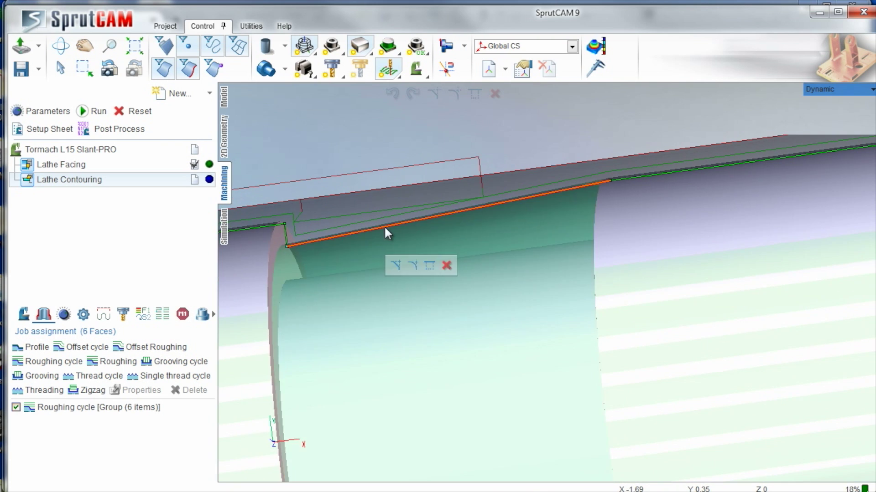
{"action": "left_click", "coordinate": [430, 267]}
{"action": "scroll", "coordinate": [447, 238], "scroll_direction": "down", "scroll_amount": 3}
{"action": "scroll", "coordinate": [424, 178], "scroll_direction": "up", "scroll_amount": 5}
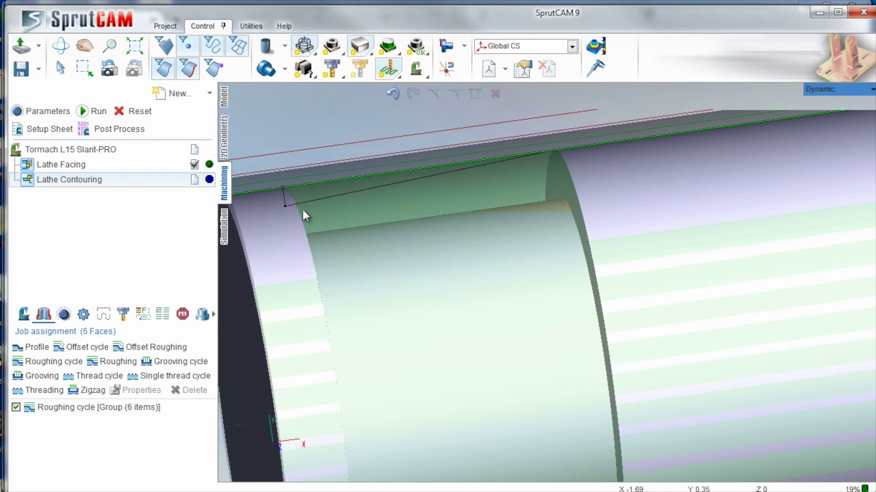
{"action": "scroll", "coordinate": [537, 202], "scroll_direction": "up", "scroll_amount": 2}
{"action": "scroll", "coordinate": [516, 195], "scroll_direction": "down", "scroll_amount": 3}
{"action": "scroll", "coordinate": [562, 213], "scroll_direction": "up", "scroll_amount": 1}
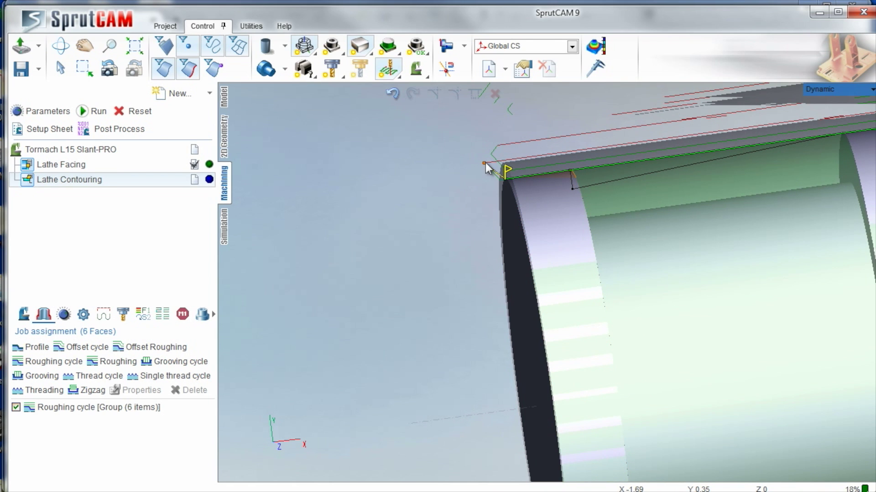
In Turn Front view, extend the path start past the left end and calculate the contouring toolpath
{"action": "left_click", "coordinate": [449, 48]}
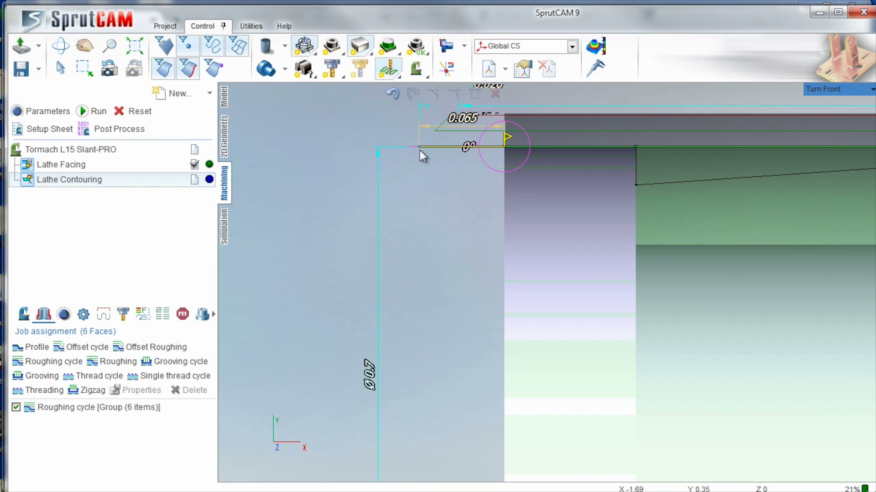
{"action": "left_click", "coordinate": [409, 147]}
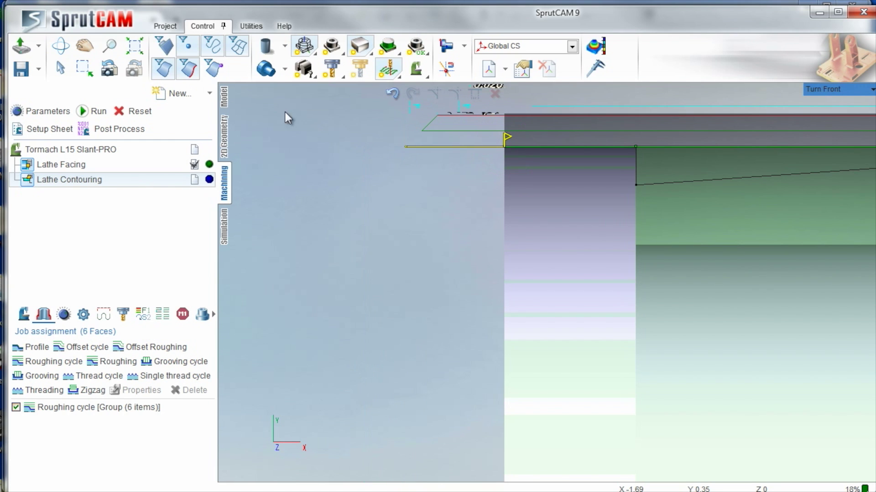
{"action": "left_click", "coordinate": [94, 111]}
{"action": "scroll", "coordinate": [277, 222], "scroll_direction": "down", "scroll_amount": 5}
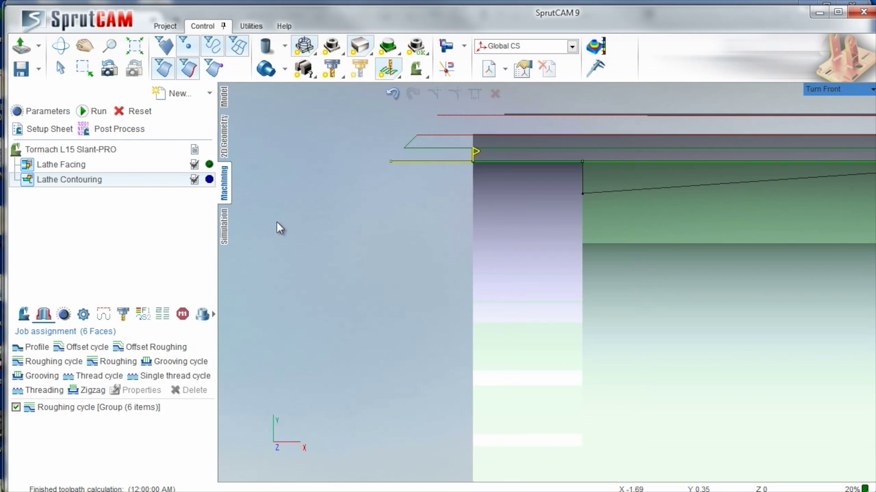
{"action": "scroll", "coordinate": [370, 194], "scroll_direction": "down", "scroll_amount": 2}
{"action": "scroll", "coordinate": [370, 196], "scroll_direction": "up", "scroll_amount": 6}
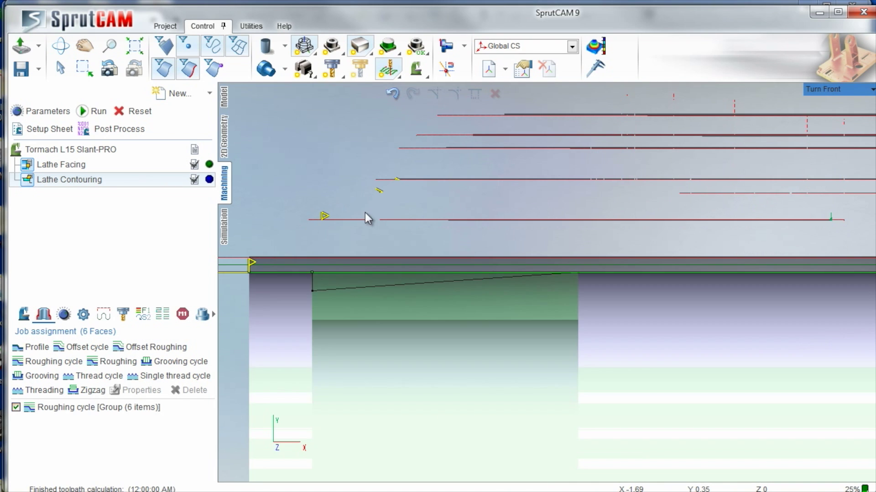
{"action": "scroll", "coordinate": [376, 242], "scroll_direction": "down", "scroll_amount": 3}
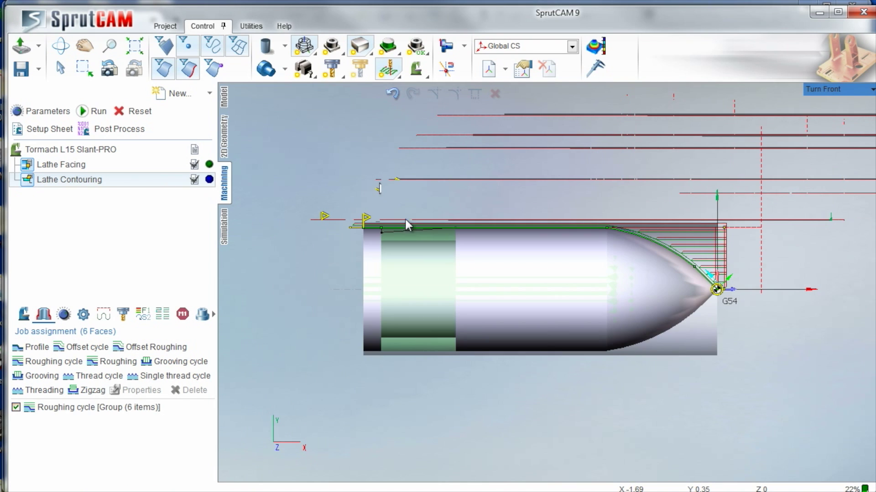
{"action": "scroll", "coordinate": [406, 225], "scroll_direction": "down", "scroll_amount": 3}
Add a Lathe Grooving operation and enter 87 for the insert width
{"action": "left_click", "coordinate": [208, 96]}
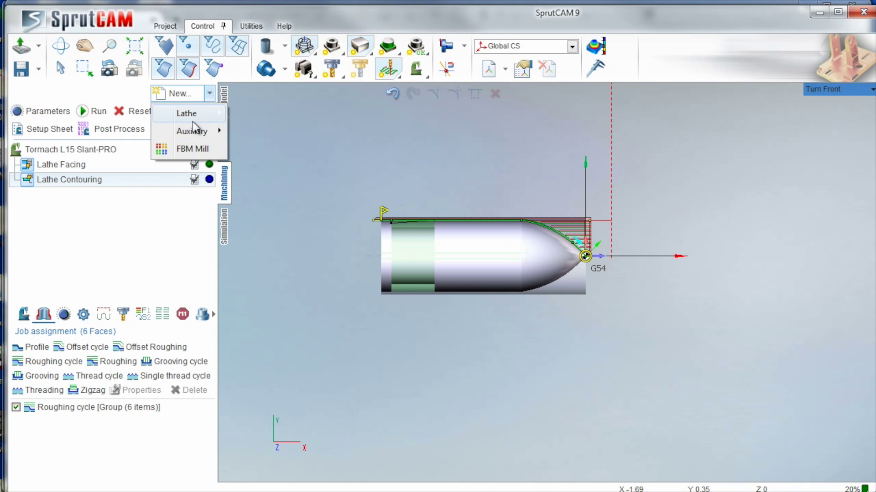
{"action": "mouse_move", "coordinate": [191, 113]}
{"action": "left_click", "coordinate": [271, 182]}
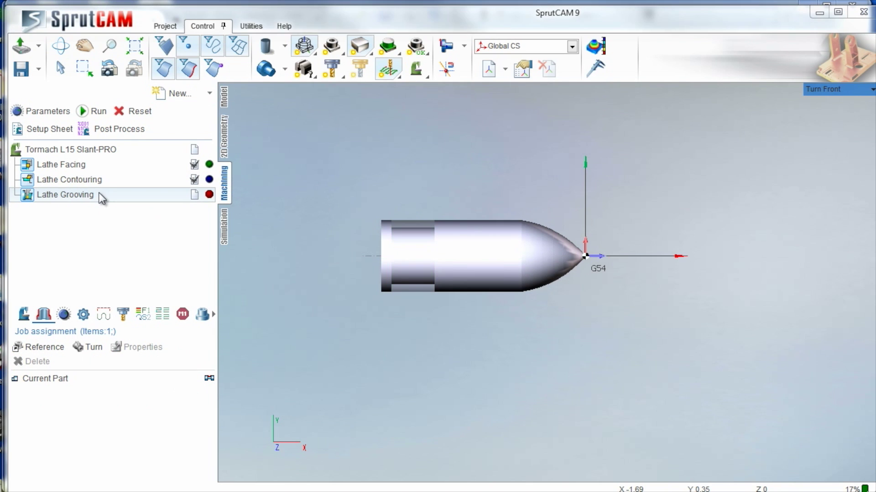
{"action": "double_click", "coordinate": [97, 195]}
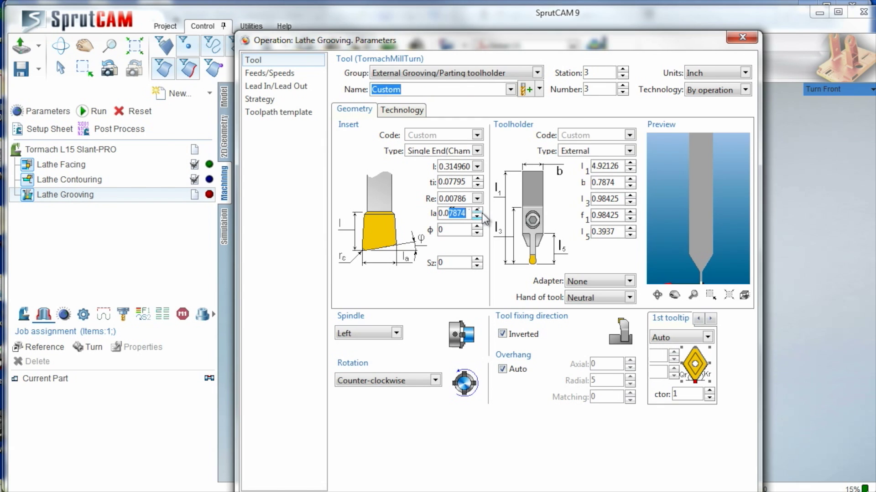
{"action": "type", "text": "87"}
Set grooving surface speed 250, maximum 1500 rev/min and cut feed 0.01
{"action": "left_click", "coordinate": [273, 73]}
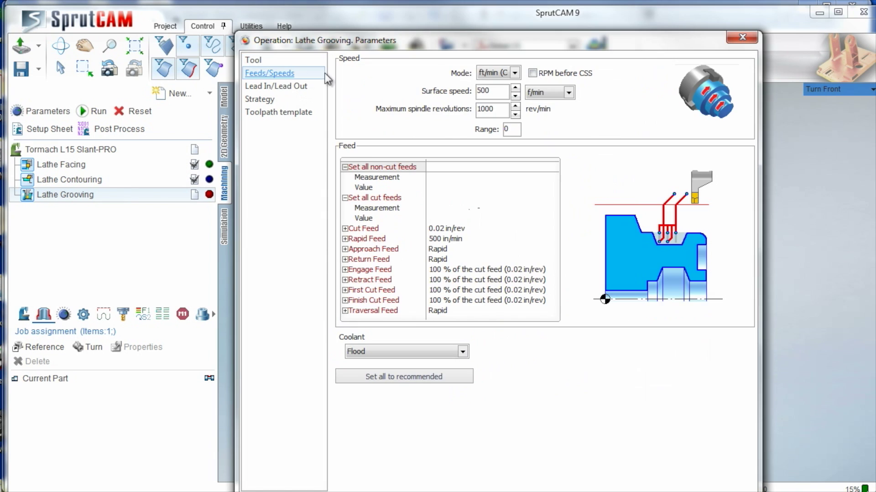
{"action": "double_click", "coordinate": [486, 91]}
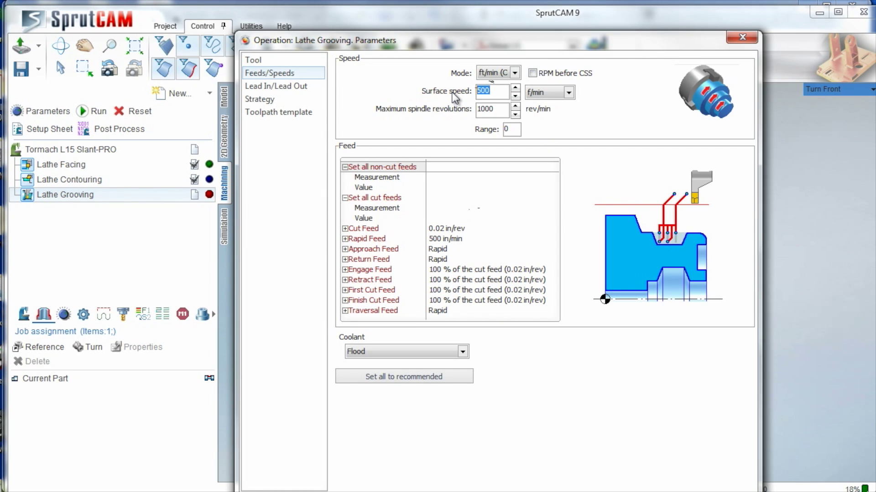
{"action": "type", "text": "250"}
{"action": "type", "text": "15"}
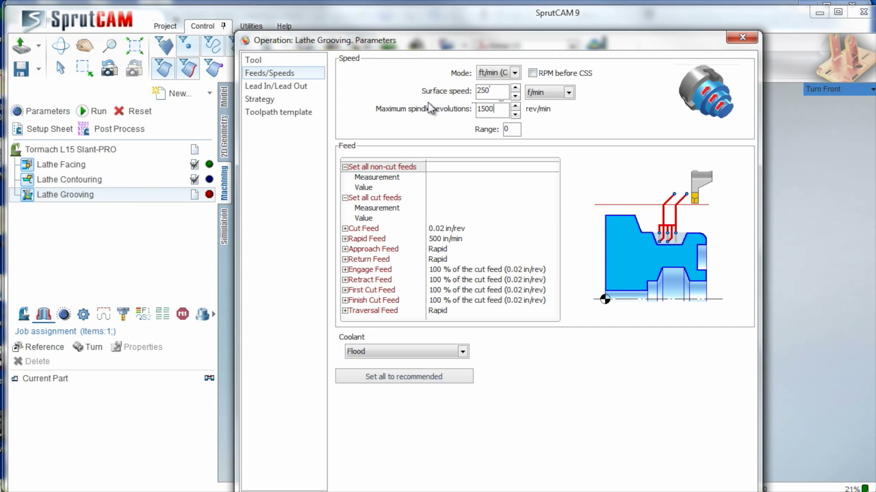
{"action": "left_click", "coordinate": [360, 228]}
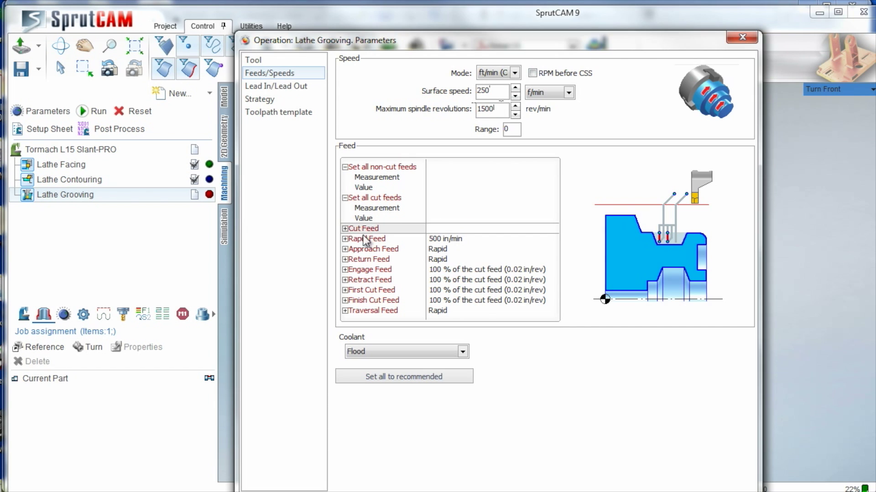
{"action": "left_click", "coordinate": [345, 228]}
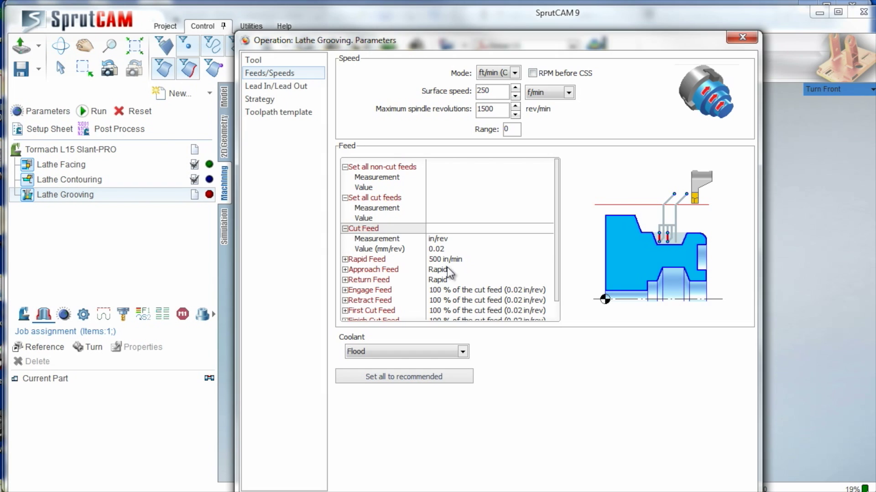
{"action": "left_click", "coordinate": [445, 249]}
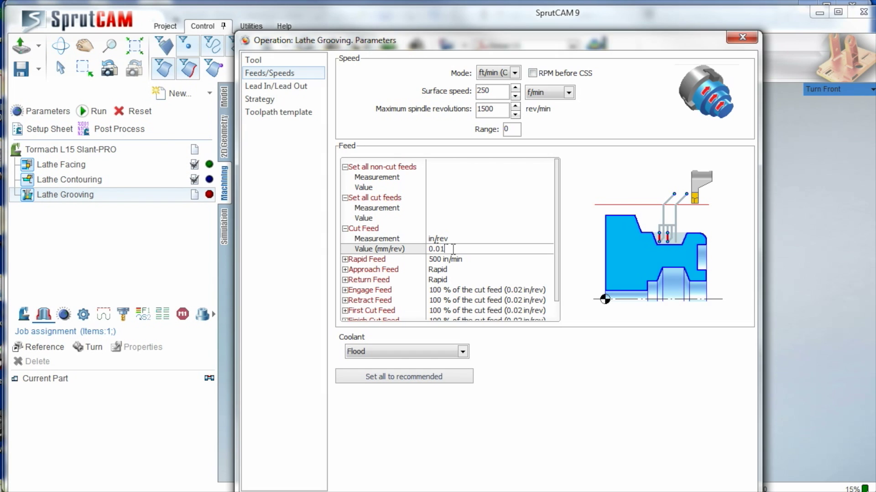
Set 0.01 grooving stock and rough passes only, then close the parameters
{"action": "left_click", "coordinate": [285, 90]}
{"action": "left_click", "coordinate": [269, 100]}
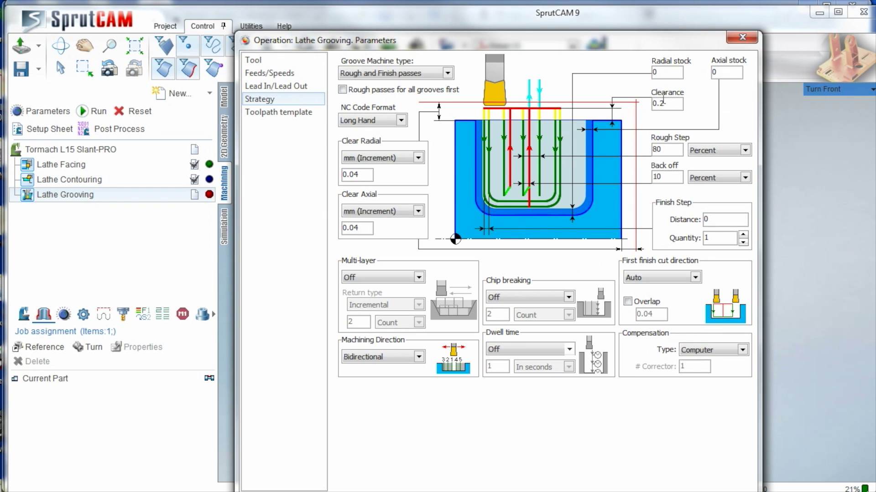
{"action": "type", "text": ".01"}
{"action": "left_click", "coordinate": [392, 73]}
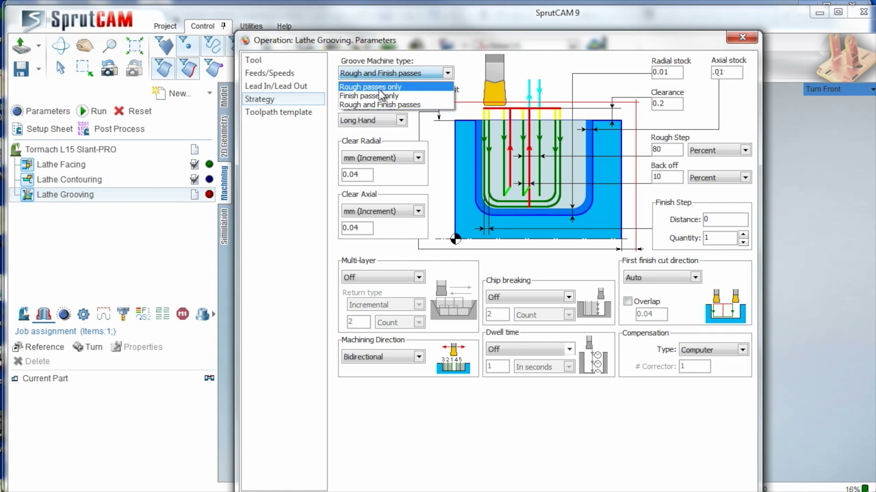
{"action": "left_click", "coordinate": [389, 73]}
{"action": "left_click", "coordinate": [364, 92]}
{"action": "left_click", "coordinate": [368, 73]}
{"action": "left_click", "coordinate": [373, 89]}
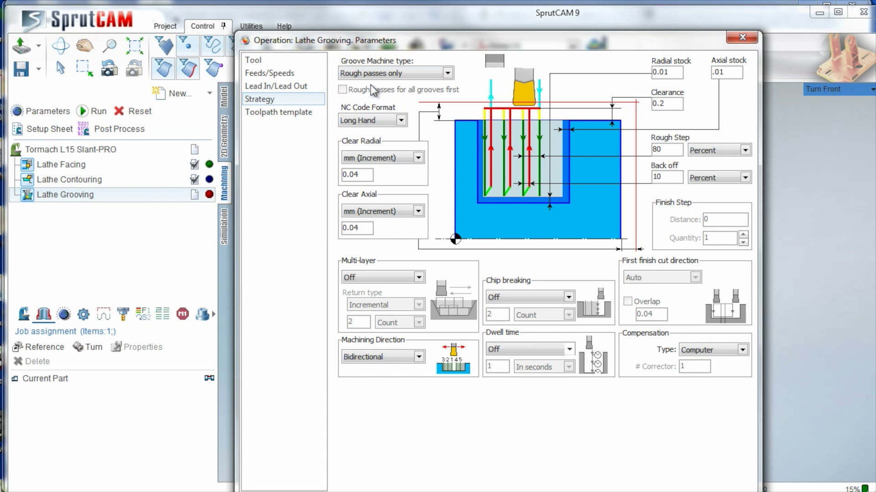
{"action": "key", "text": "Return"}
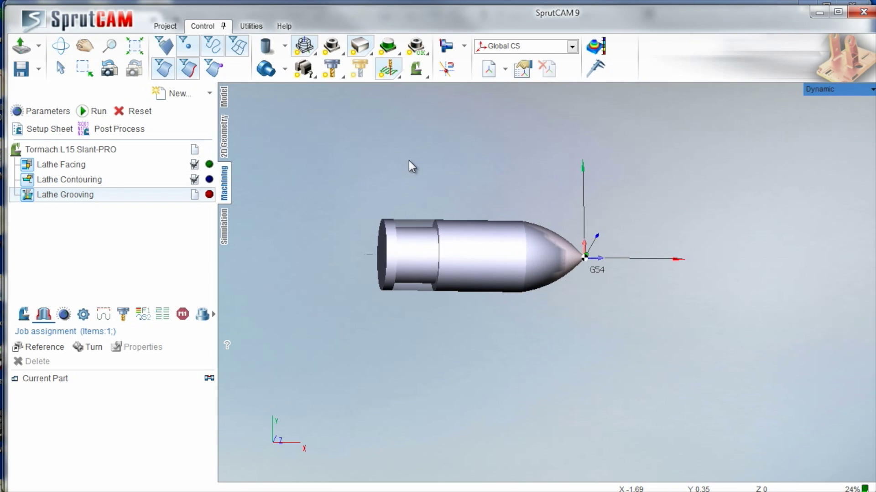
Replace the Current Part assignment with the groove's side and inner faces
{"action": "left_click", "coordinate": [41, 379]}
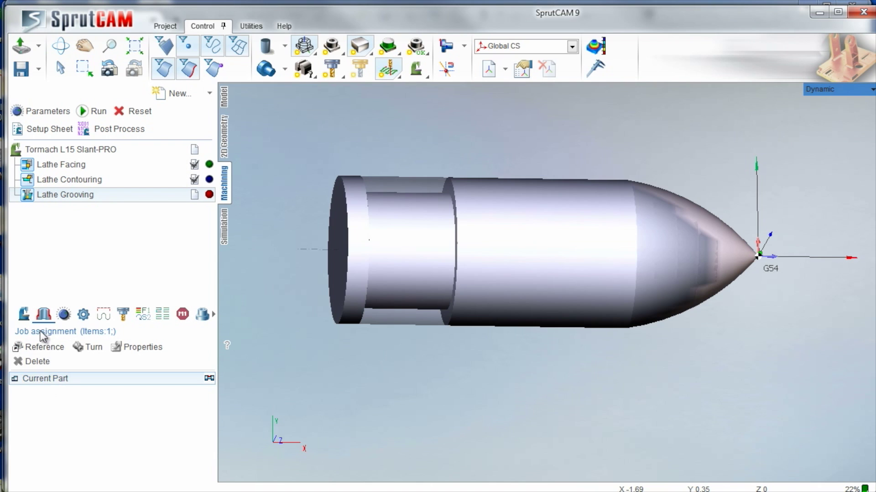
{"action": "key", "text": "Delete"}
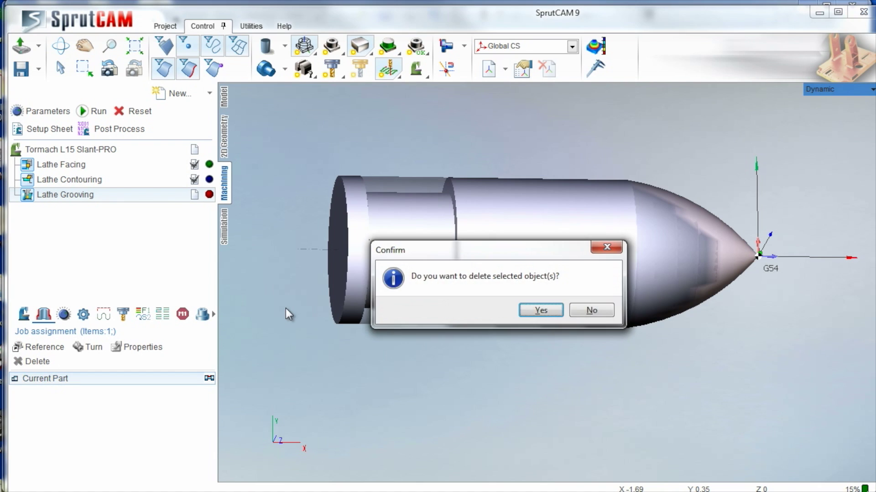
{"action": "key", "text": "Return"}
{"action": "left_click", "coordinate": [442, 206]}
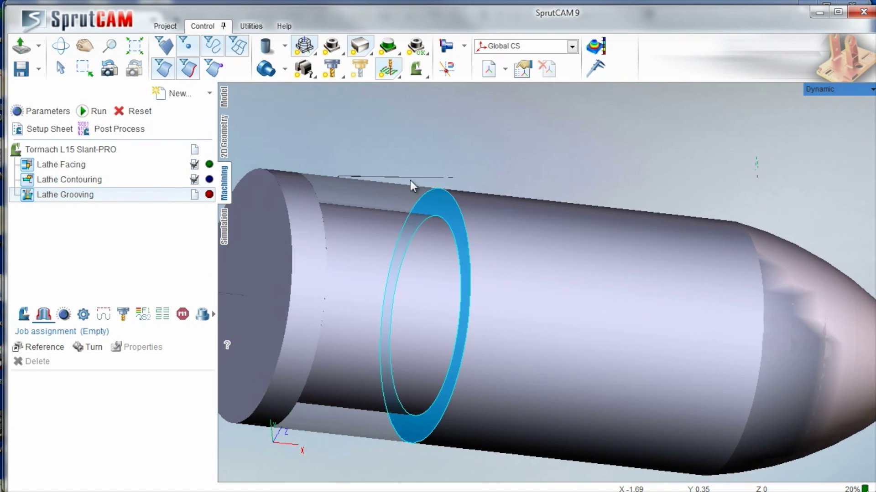
{"action": "left_click", "coordinate": [368, 236]}
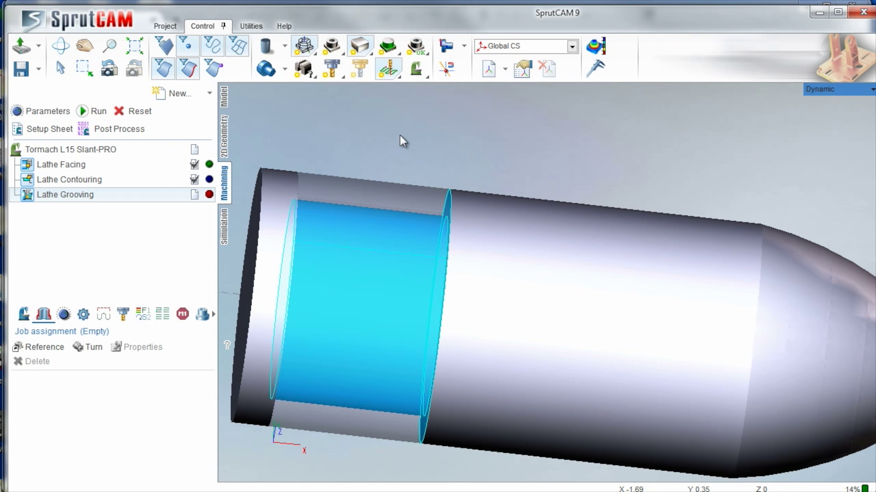
{"action": "right_click_drag", "start_coordinate": [400, 135], "coordinate": [329, 150]}
{"action": "left_click", "coordinate": [321, 197]}
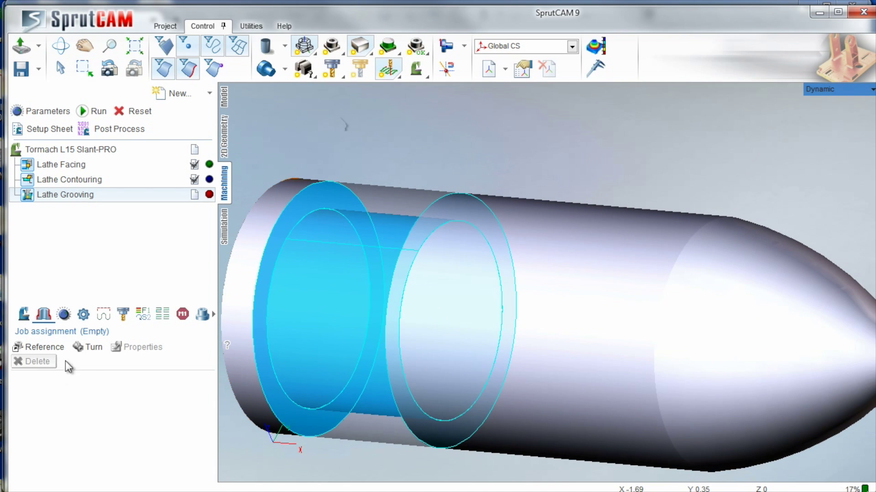
{"action": "left_click", "coordinate": [92, 347]}
Calculate the Lathe Grooving toolpath and orbit the part to inspect it
{"action": "left_click", "coordinate": [91, 111]}
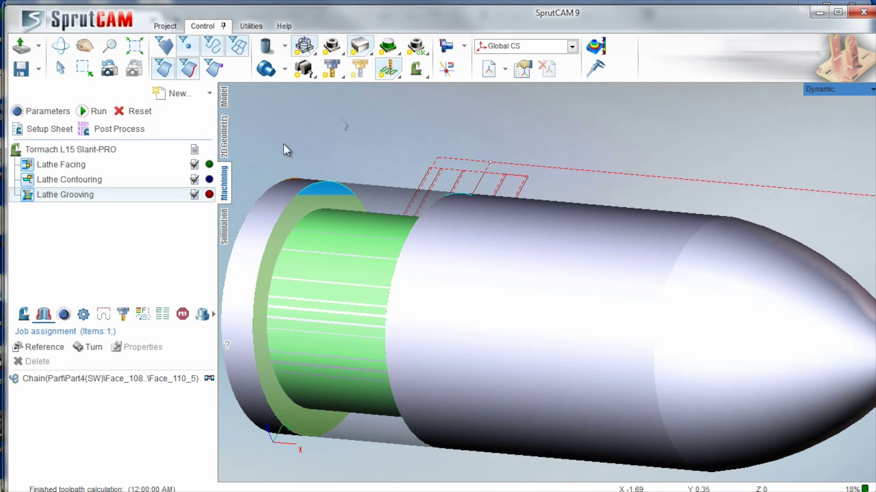
{"action": "right_click_drag", "start_coordinate": [284, 143], "coordinate": [358, 220]}
{"action": "scroll", "coordinate": [492, 268], "scroll_direction": "down", "scroll_amount": 2}
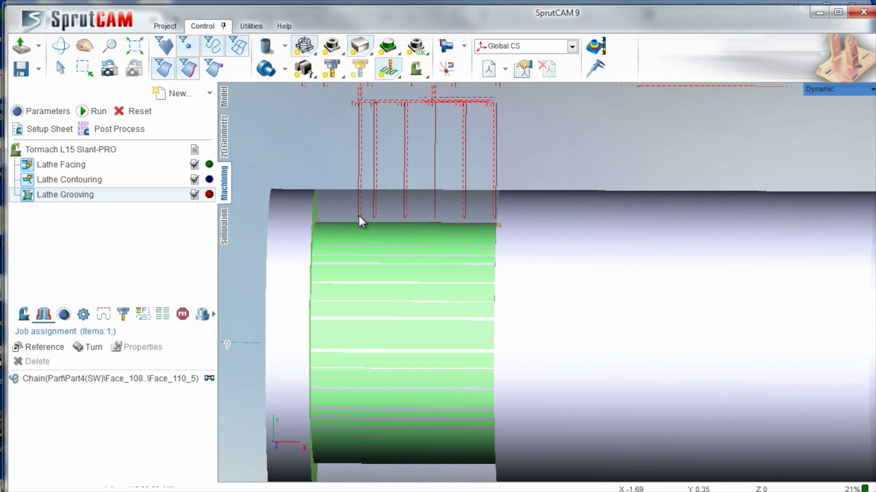
{"action": "right_click_drag", "start_coordinate": [317, 212], "coordinate": [373, 207]}
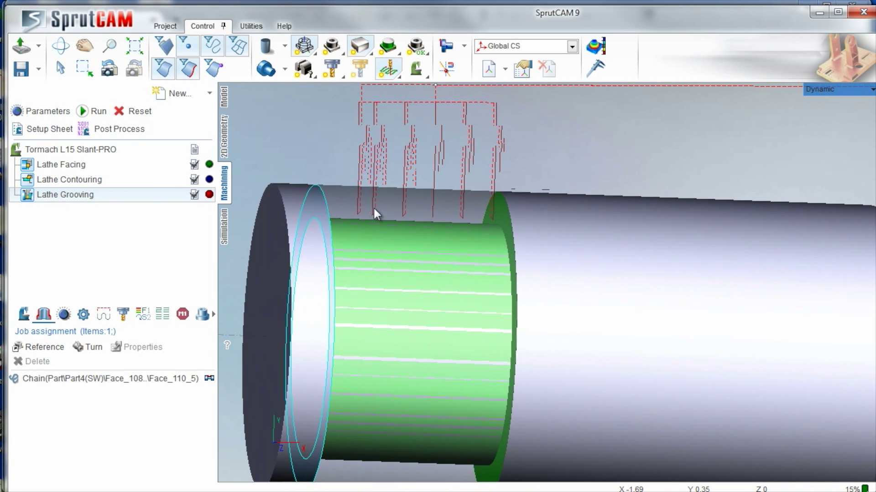
{"action": "right_click", "coordinate": [79, 195]}
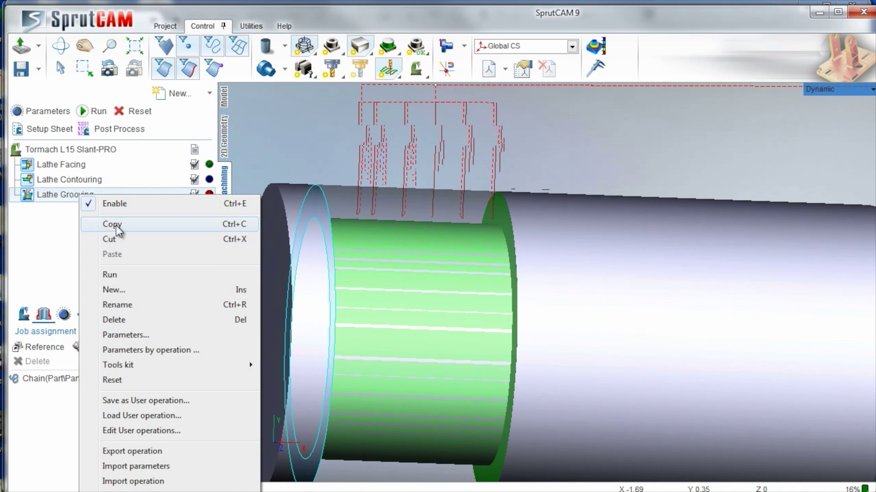
Copy and paste Lathe Grooving to create Lathe Grooving2
{"action": "left_click", "coordinate": [112, 224]}
{"action": "right_click", "coordinate": [79, 198]}
{"action": "left_click", "coordinate": [109, 260]}
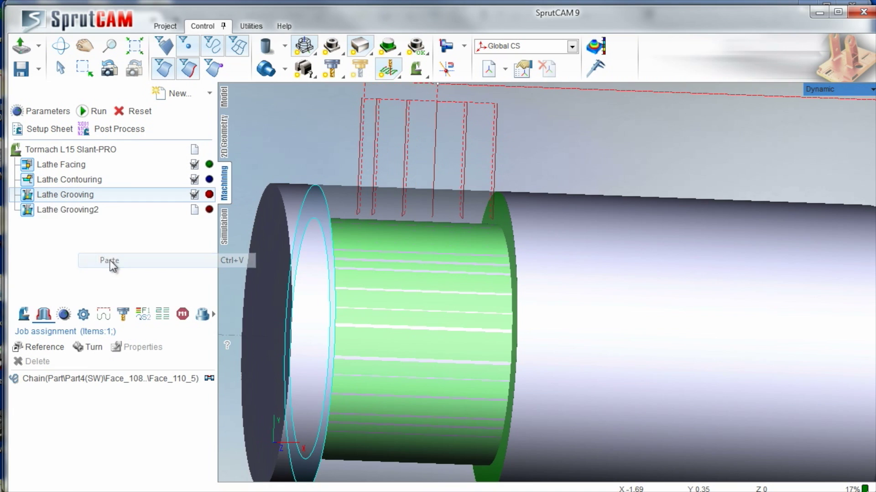
Lower Lathe Grooving2's cut feed to 0.005 and calculate its toolpath
{"action": "double_click", "coordinate": [75, 209]}
{"action": "left_click", "coordinate": [252, 61]}
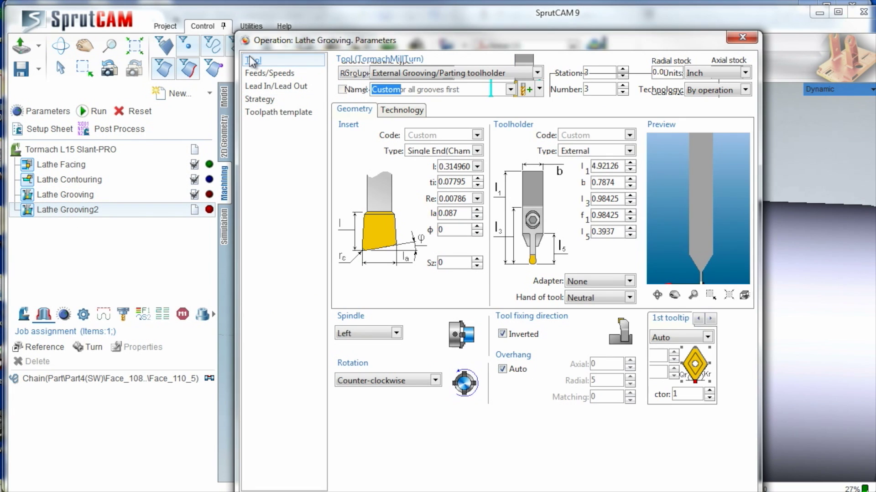
{"action": "left_click", "coordinate": [263, 76]}
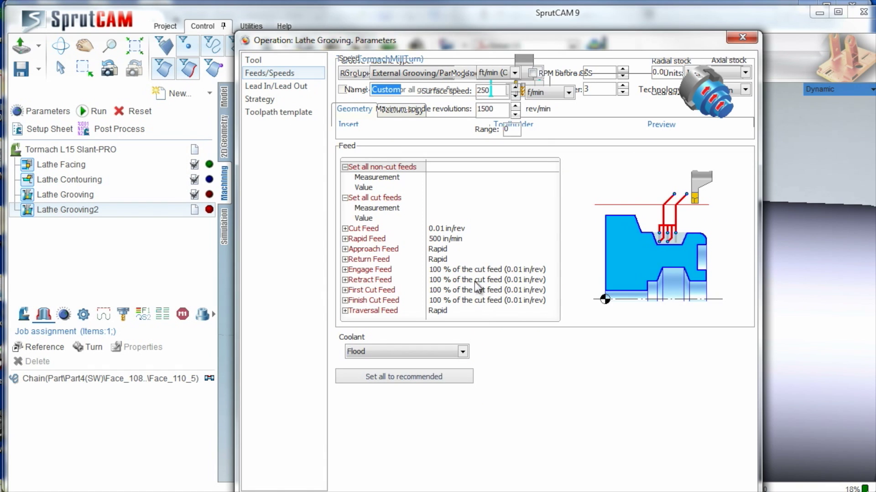
{"action": "left_click", "coordinate": [348, 229]}
{"action": "left_click", "coordinate": [345, 229]}
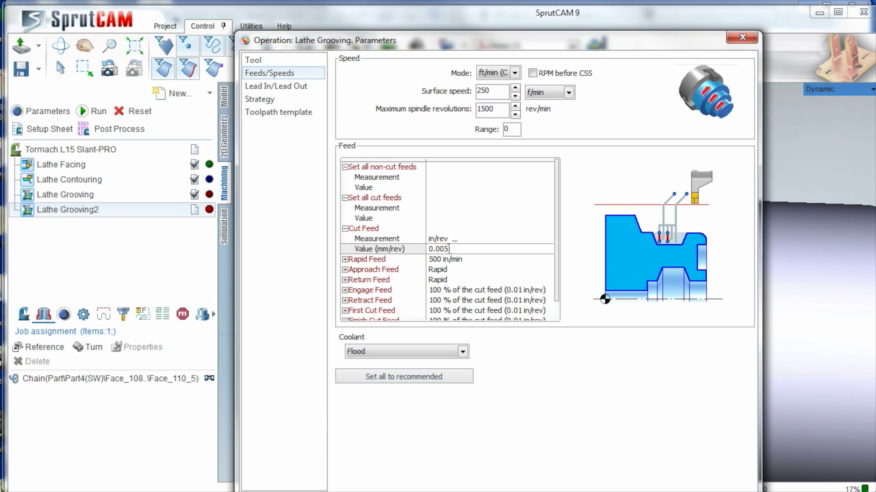
{"action": "left_click", "coordinate": [270, 100]}
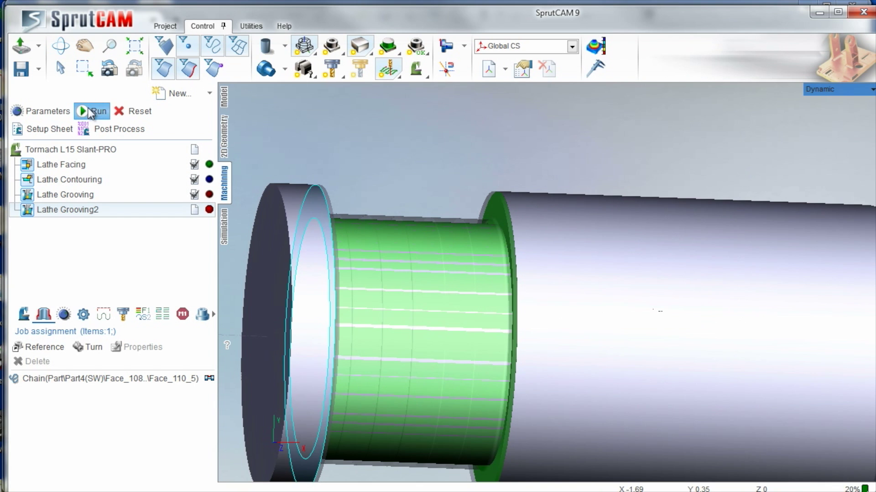
{"action": "left_click", "coordinate": [90, 112]}
{"action": "scroll", "coordinate": [524, 220], "scroll_direction": "up", "scroll_amount": 5}
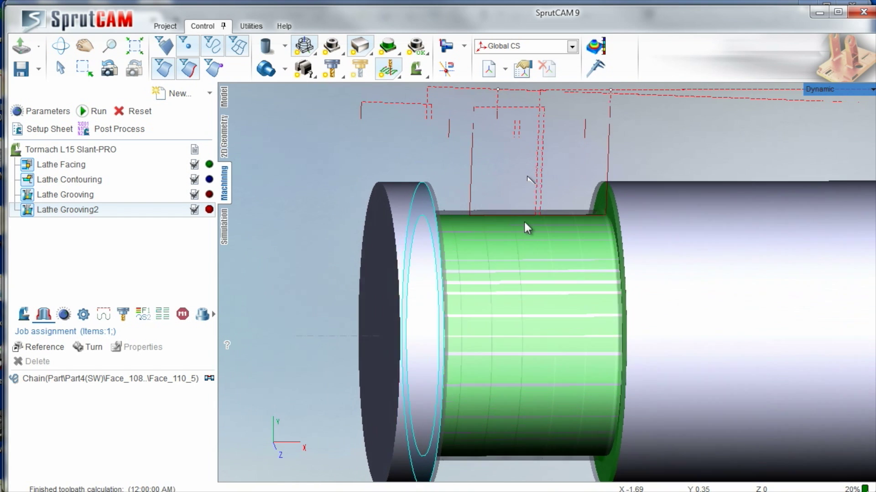
{"action": "right_click_drag", "start_coordinate": [476, 185], "coordinate": [501, 188]}
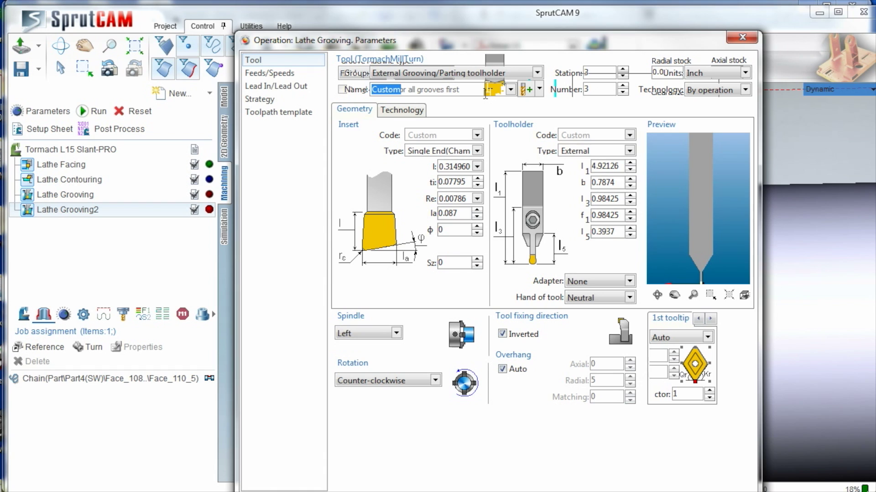
{"action": "left_click", "coordinate": [510, 90]}
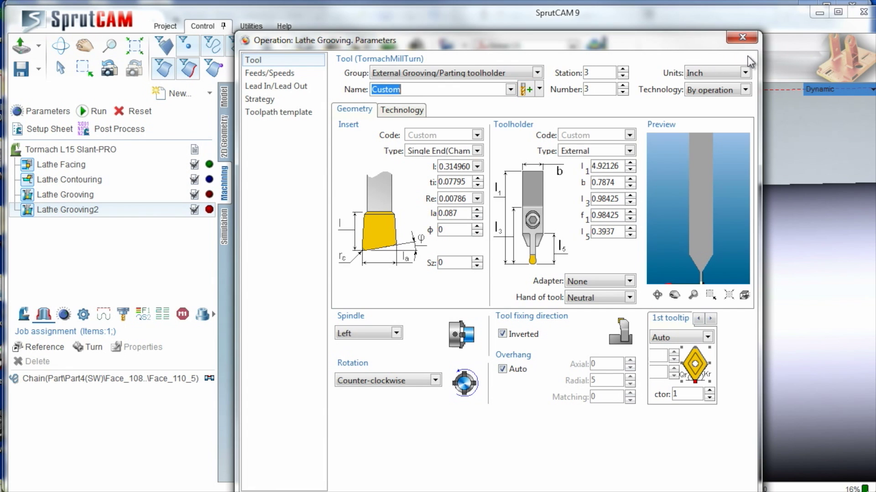
{"action": "left_click", "coordinate": [744, 38]}
Add a Lathe Part-off operation using the Groove Part tool
{"action": "left_click", "coordinate": [210, 94]}
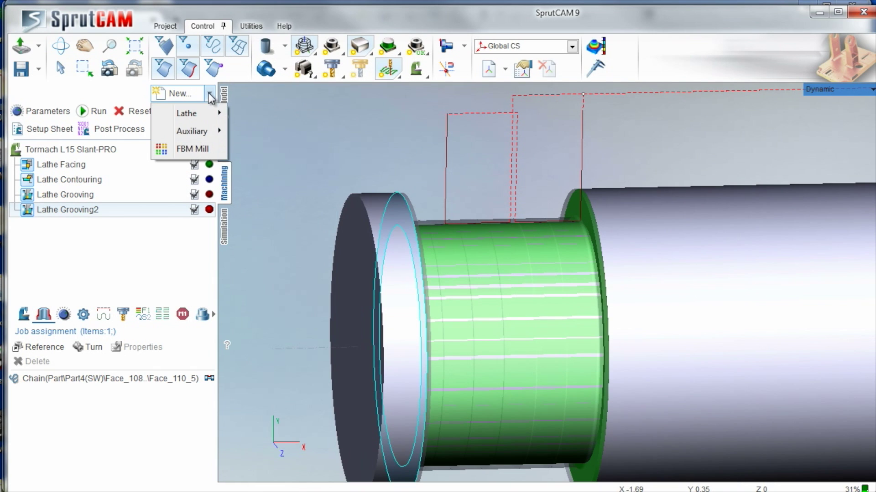
{"action": "mouse_move", "coordinate": [204, 118]}
{"action": "left_click", "coordinate": [281, 240]}
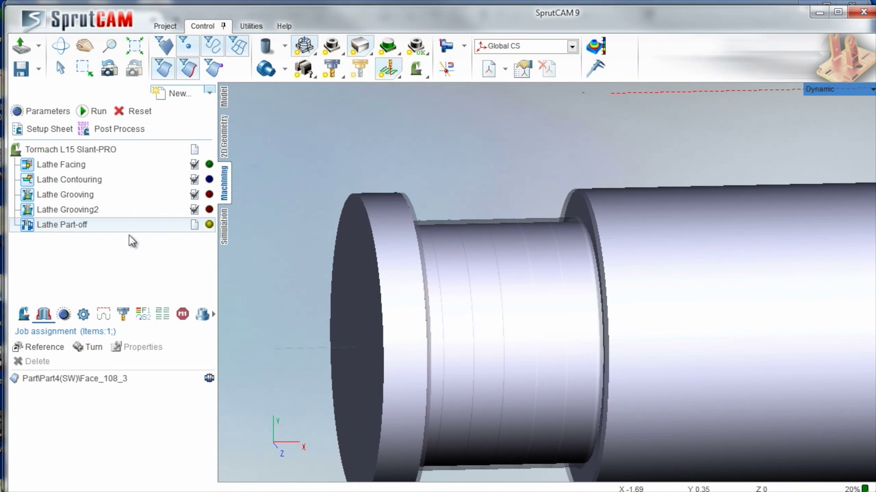
{"action": "double_click", "coordinate": [111, 225]}
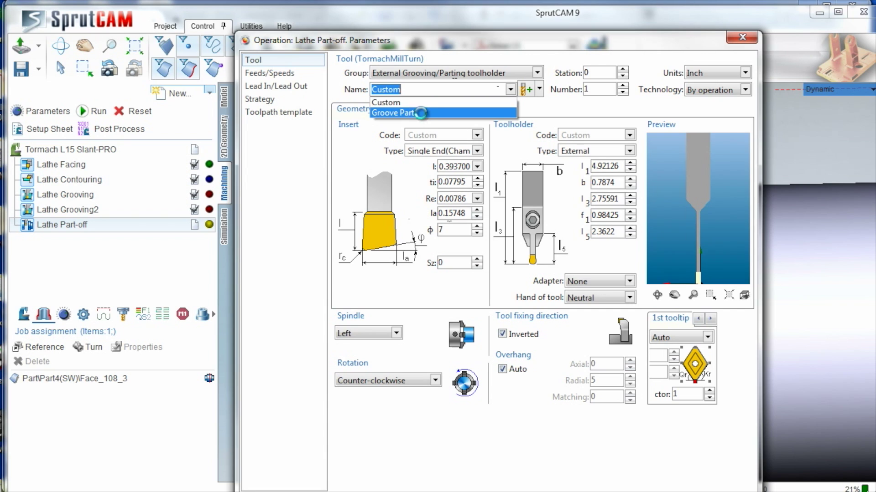
{"action": "left_click", "coordinate": [420, 114]}
Set the part-off cut feed to 0.003 and calculate its toolpath
{"action": "left_click", "coordinate": [280, 74]}
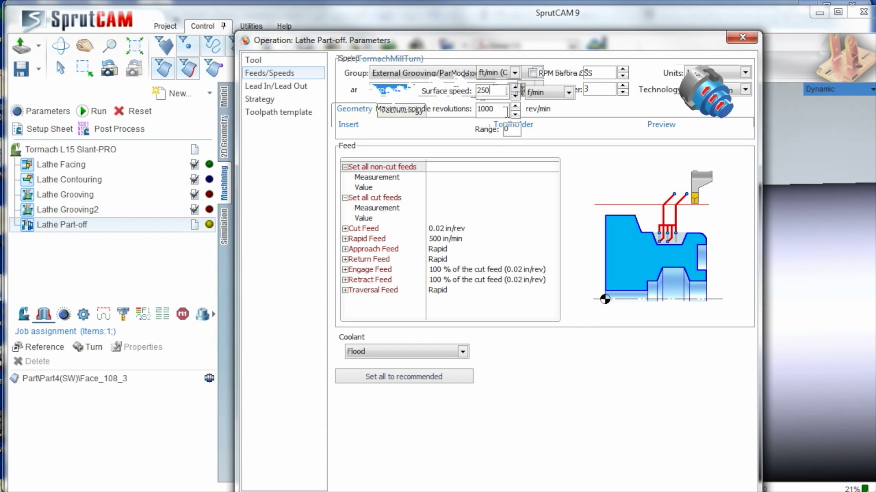
{"action": "left_click", "coordinate": [345, 229]}
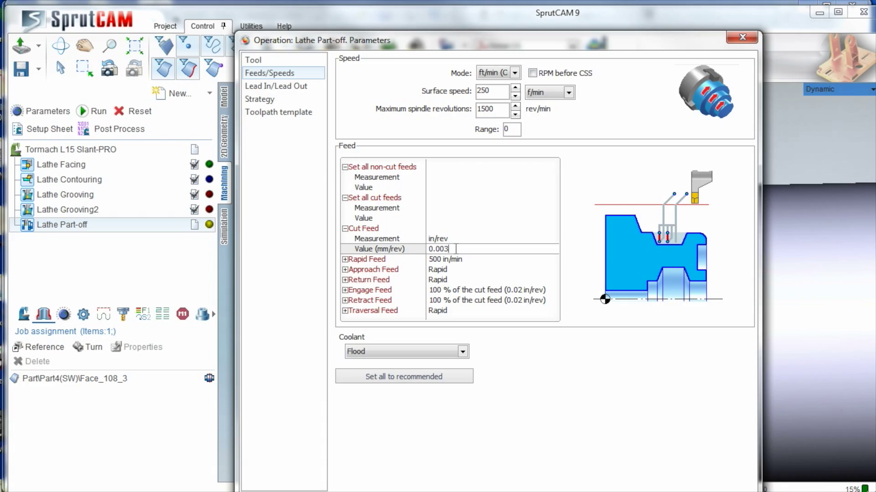
{"action": "left_click", "coordinate": [277, 98]}
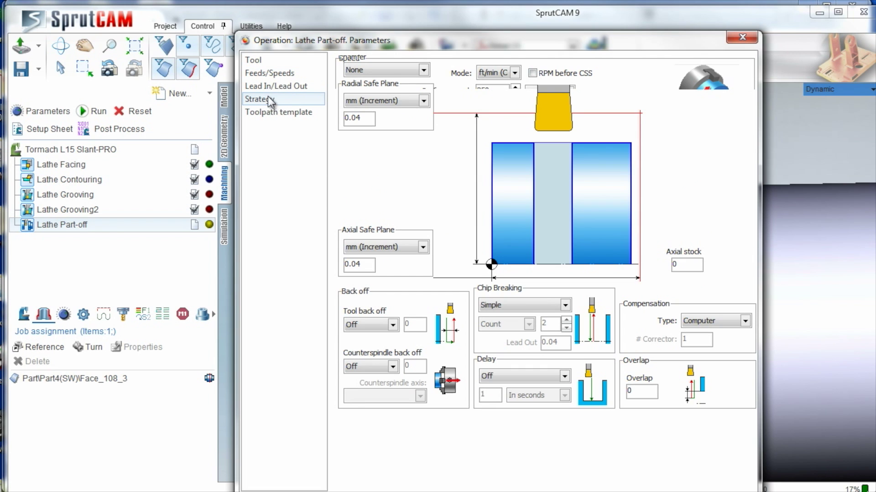
{"action": "left_click", "coordinate": [635, 491]}
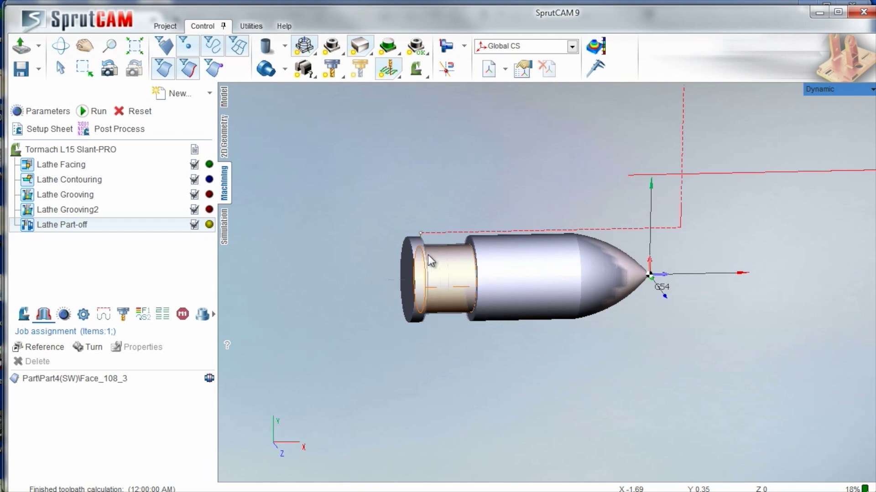
Delete the Face_108_3 assignment from the part-off job
{"action": "mouse_move", "coordinate": [444, 173]}
{"action": "right_mouse_down"}
{"action": "mouse_move", "coordinate": [424, 146]}
{"action": "mouse_move", "coordinate": [436, 190]}
{"action": "mouse_move", "coordinate": [417, 92]}
{"action": "mouse_move", "coordinate": [441, 178]}
{"action": "right_mouse_up"}
{"action": "scroll", "coordinate": [396, 184], "scroll_direction": "up", "scroll_amount": 5}
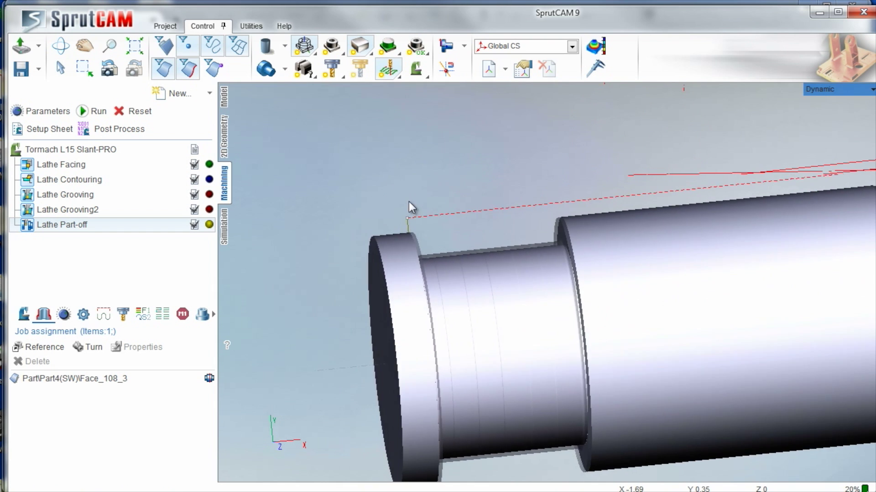
{"action": "scroll", "coordinate": [457, 293], "scroll_direction": "down", "scroll_amount": 3}
{"action": "left_click", "coordinate": [91, 380]}
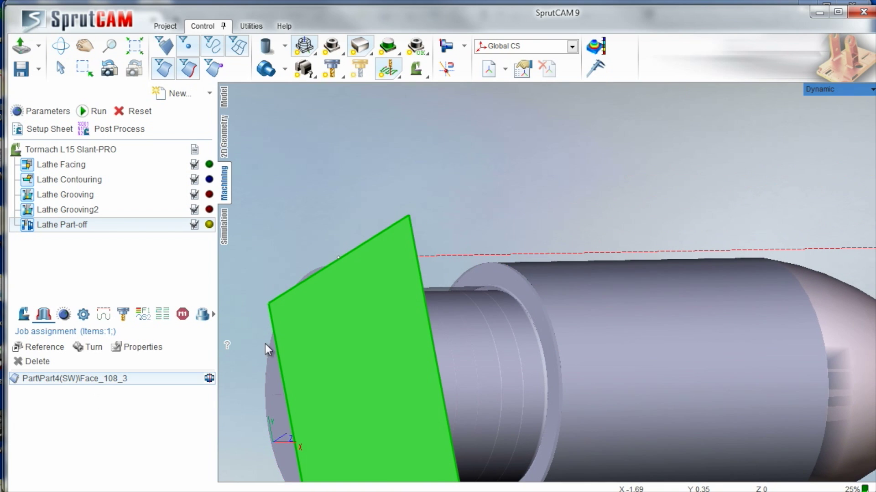
{"action": "scroll", "coordinate": [268, 346], "scroll_direction": "down", "scroll_amount": 5}
{"action": "right_click_drag", "start_coordinate": [326, 324], "coordinate": [288, 309]}
{"action": "key", "text": "Delete"}
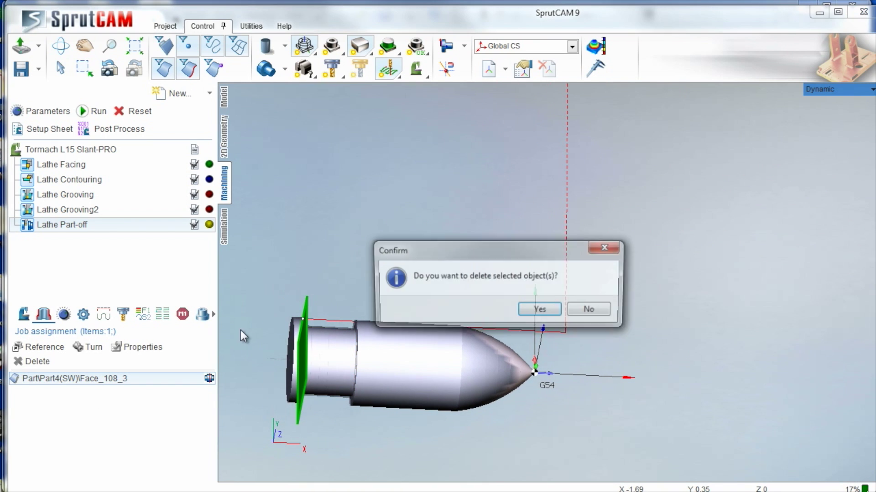
{"action": "key", "text": "Return"}
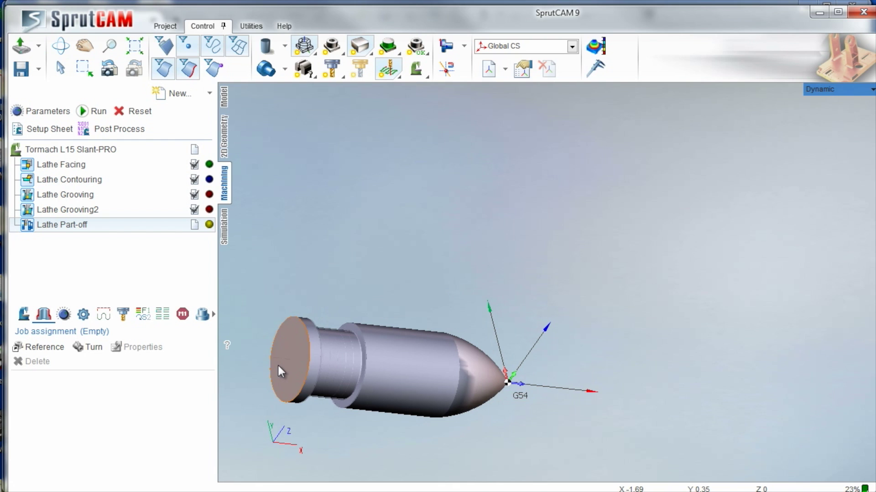
Assign end face Face_106_1 and recalculate the Lathe Part-off toolpath
{"action": "left_click", "coordinate": [277, 363]}
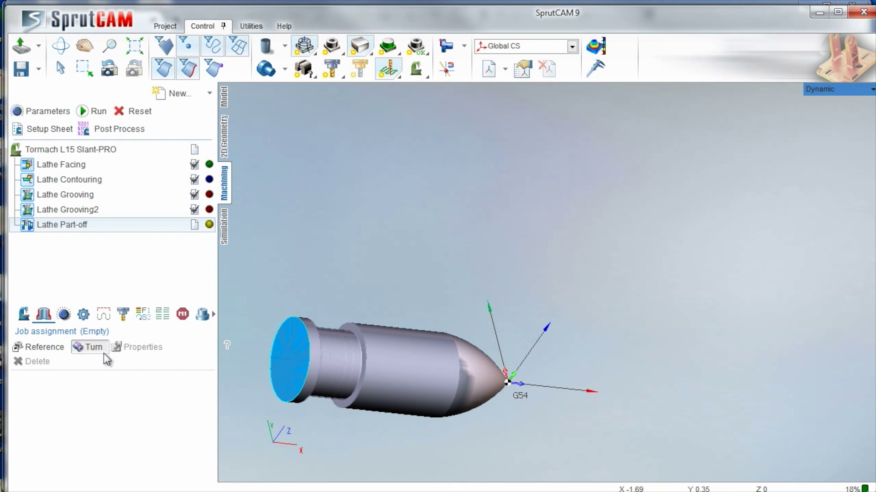
{"action": "left_click", "coordinate": [86, 114]}
{"action": "right_click_drag", "start_coordinate": [354, 266], "coordinate": [491, 292]}
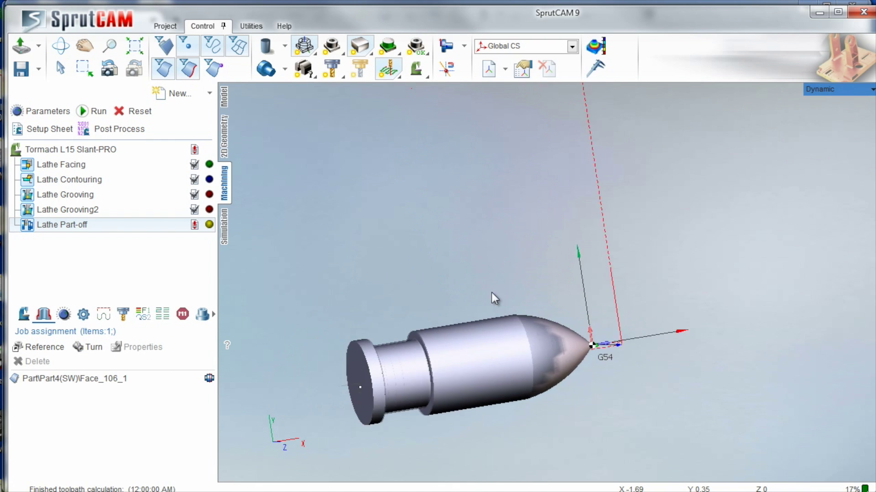
{"action": "scroll", "coordinate": [491, 293], "scroll_direction": "up", "scroll_amount": 1}
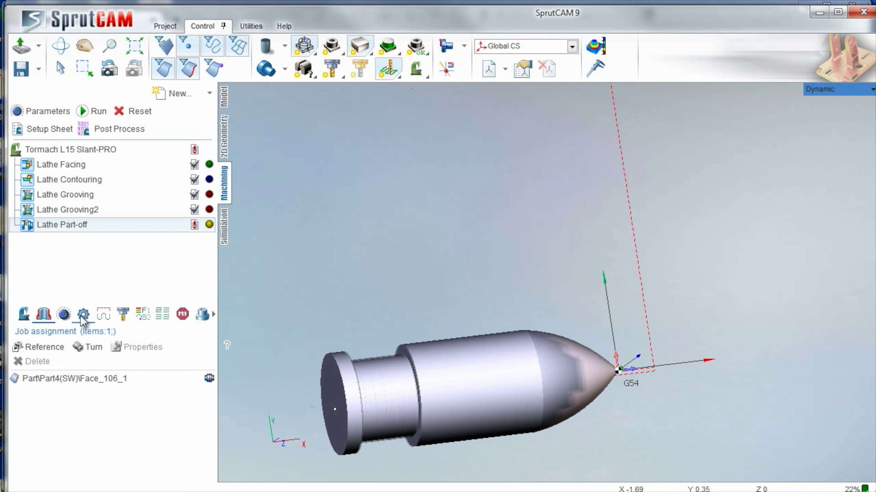
{"action": "left_click", "coordinate": [105, 316]}
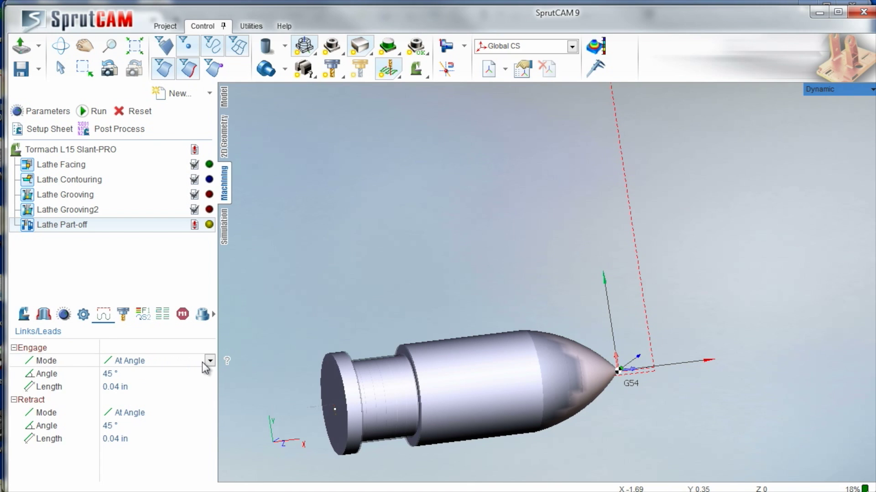
Make the part-off engage and retract radial, then recalculate all five operations from the Tormach machine node
{"action": "left_click", "coordinate": [203, 361]}
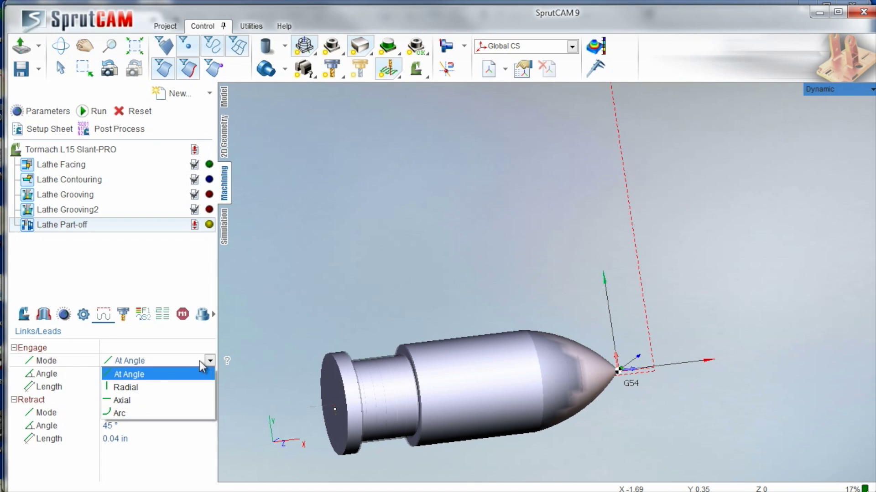
{"action": "left_click", "coordinate": [141, 387]}
{"action": "left_click", "coordinate": [147, 404]}
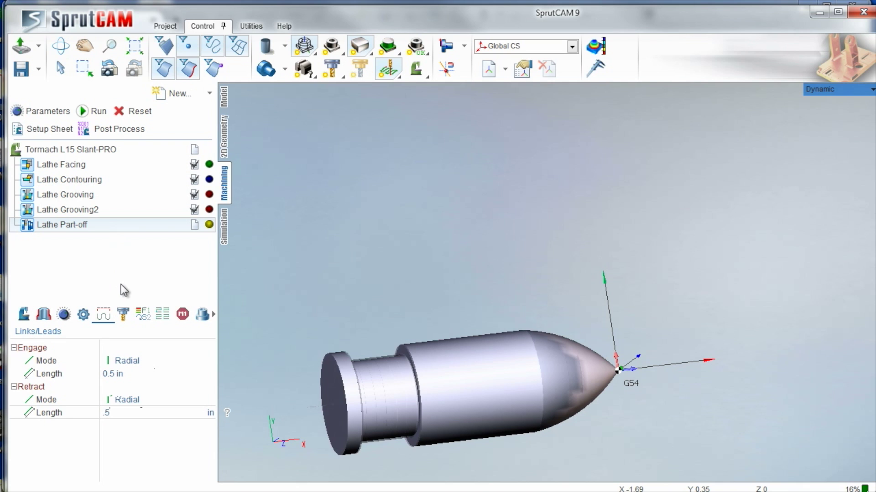
{"action": "left_click", "coordinate": [92, 111]}
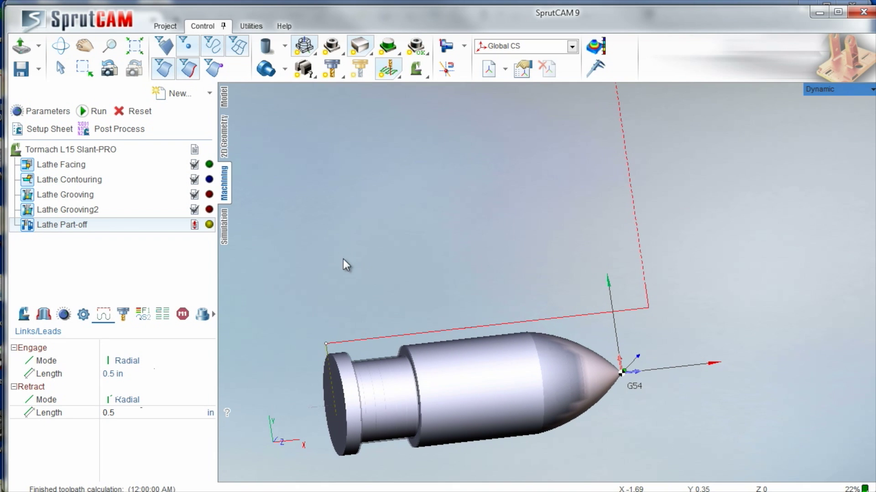
{"action": "right_click_drag", "start_coordinate": [332, 398], "coordinate": [402, 264]}
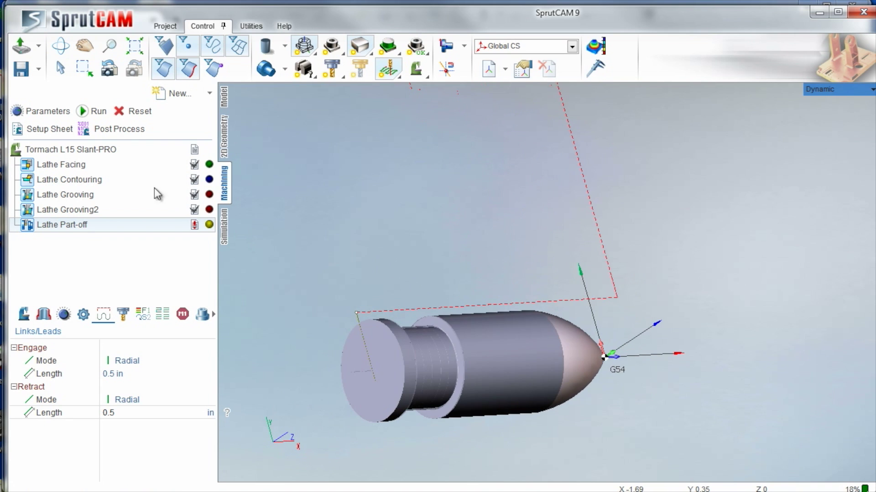
{"action": "left_click", "coordinate": [99, 152]}
{"action": "left_click", "coordinate": [91, 111]}
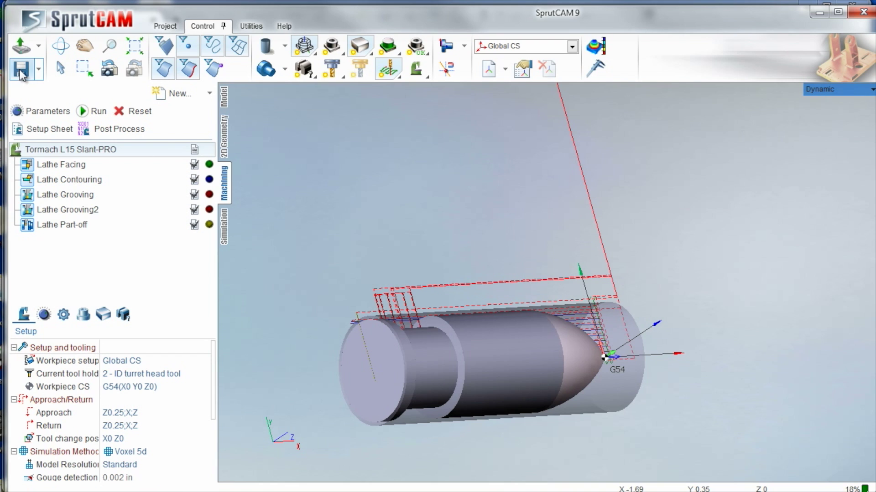
Start playing the machining simulation
{"action": "left_click", "coordinate": [227, 226]}
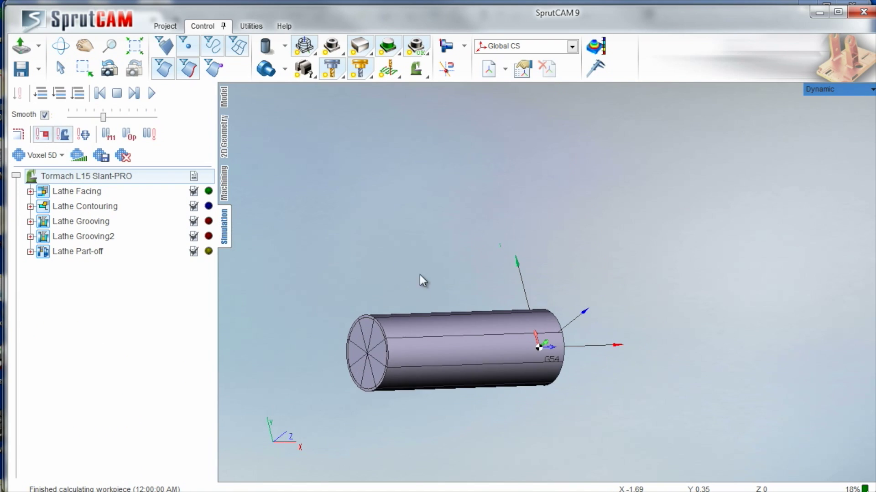
{"action": "left_click", "coordinate": [152, 93]}
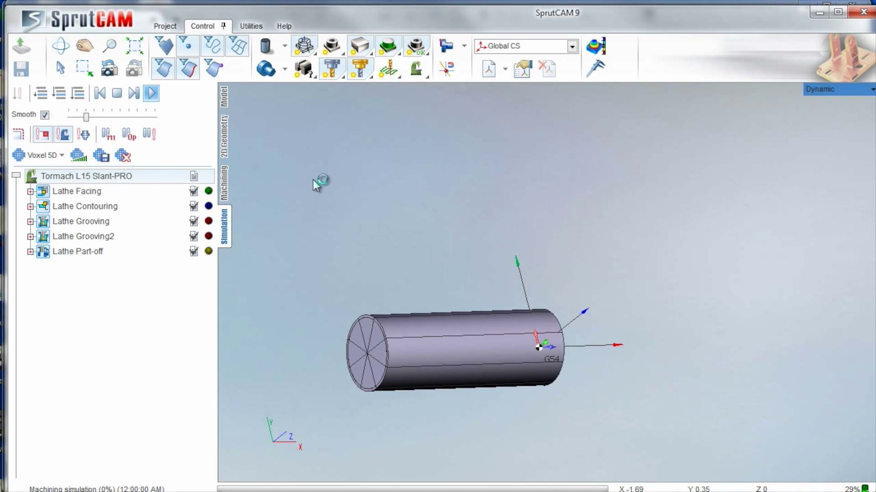
{"action": "scroll", "coordinate": [412, 225], "scroll_direction": "down", "scroll_amount": 3}
{"action": "scroll", "coordinate": [468, 300], "scroll_direction": "up", "scroll_amount": 1}
{"action": "scroll", "coordinate": [476, 270], "scroll_direction": "up", "scroll_amount": 2}
Follow facing and contouring from a straight side view, nudging the simulation speed slightly higher
{"action": "right_click_drag", "start_coordinate": [476, 270], "coordinate": [353, 248]}
{"action": "scroll", "coordinate": [443, 240], "scroll_direction": "up", "scroll_amount": 2}
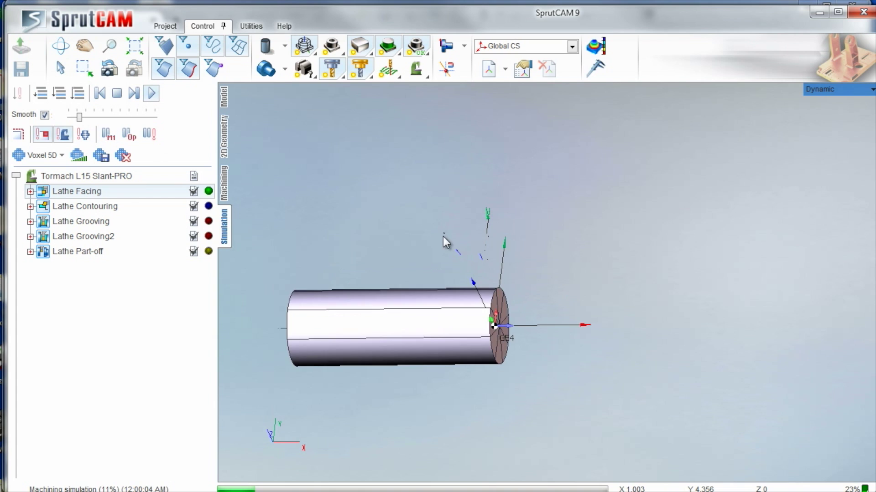
{"action": "scroll", "coordinate": [413, 231], "scroll_direction": "down", "scroll_amount": 2}
{"action": "scroll", "coordinate": [421, 233], "scroll_direction": "up", "scroll_amount": 1}
{"action": "scroll", "coordinate": [422, 232], "scroll_direction": "up", "scroll_amount": 2}
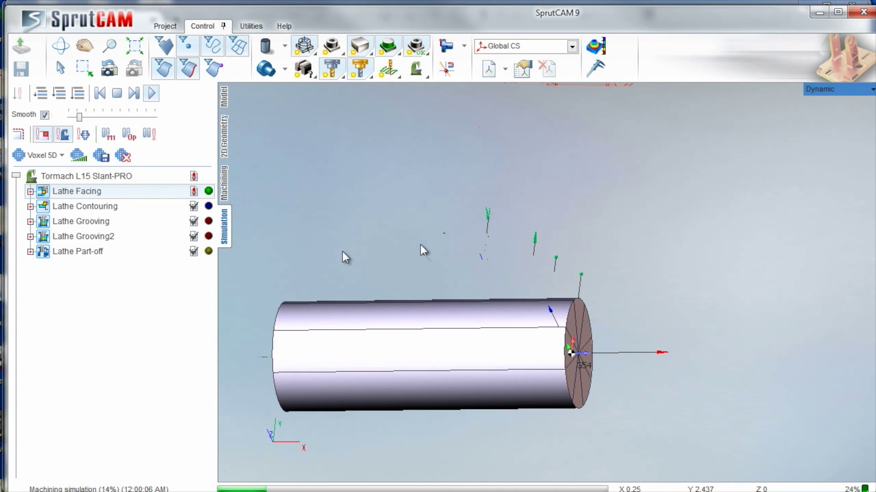
{"action": "middle_click_drag", "start_coordinate": [344, 254], "coordinate": [359, 239]}
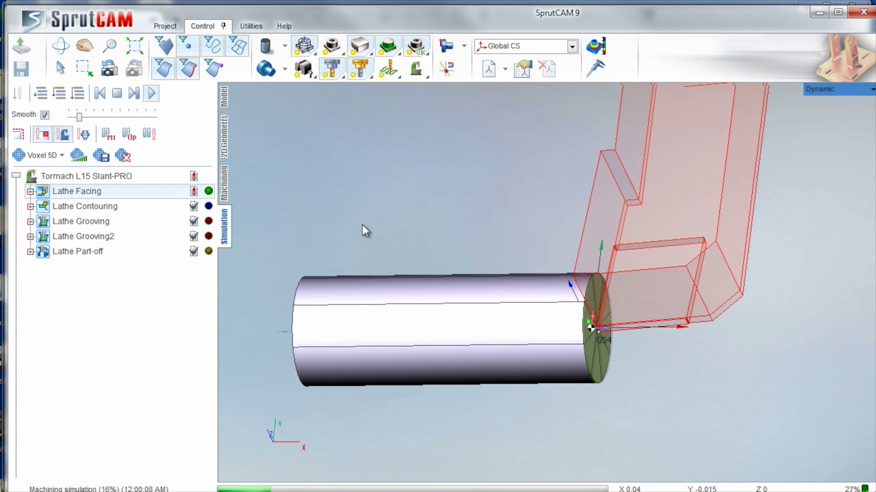
{"action": "right_click_drag", "start_coordinate": [358, 218], "coordinate": [360, 188]}
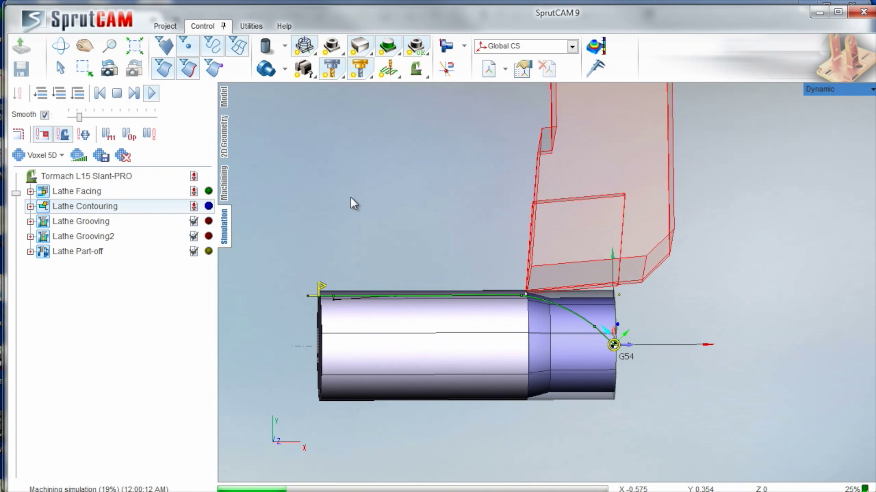
{"action": "scroll", "coordinate": [384, 259], "scroll_direction": "up", "scroll_amount": 1}
{"action": "middle_click_drag", "start_coordinate": [385, 259], "coordinate": [383, 228]}
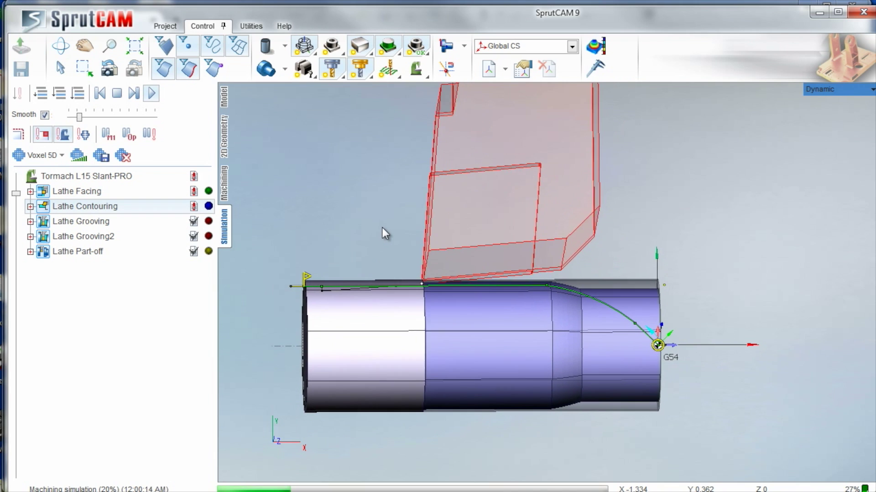
{"action": "left_click_drag", "start_coordinate": [80, 117], "coordinate": [84, 118]}
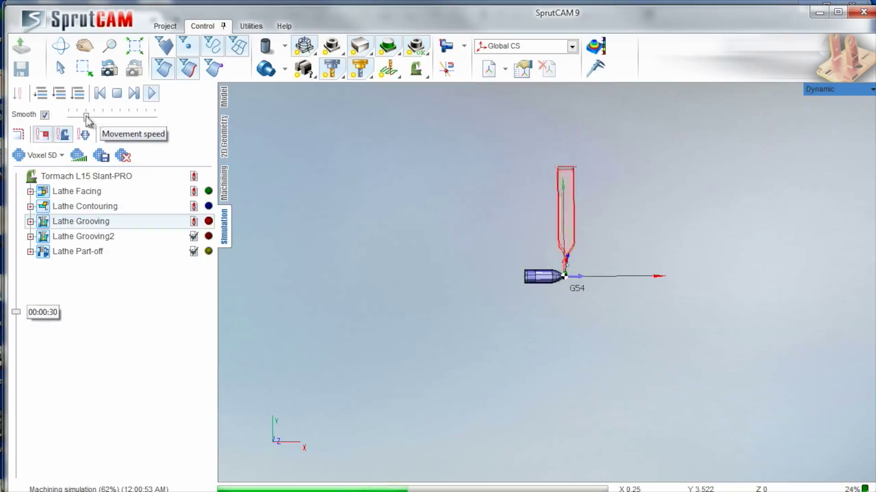
Zoom, pan and orbit to an oblique view of the groove as both grooving cuts finish
{"action": "scroll", "coordinate": [520, 274], "scroll_direction": "up", "scroll_amount": 5}
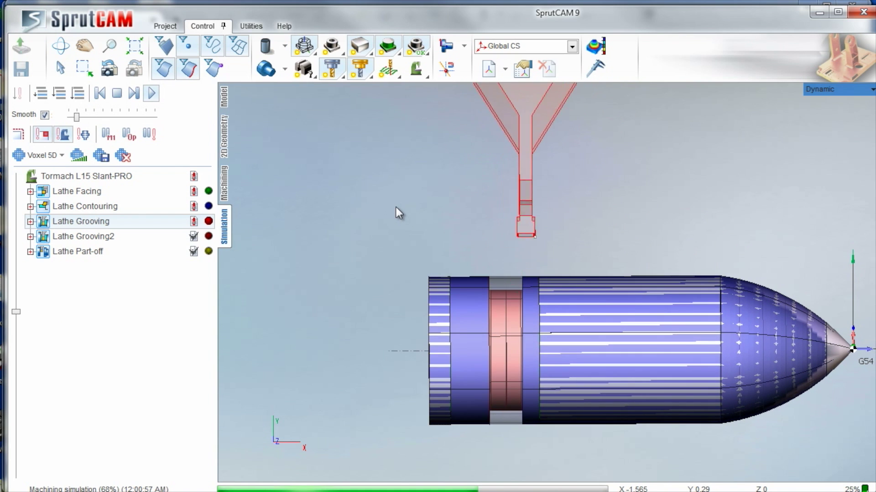
{"action": "scroll", "coordinate": [520, 263], "scroll_direction": "up", "scroll_amount": 5}
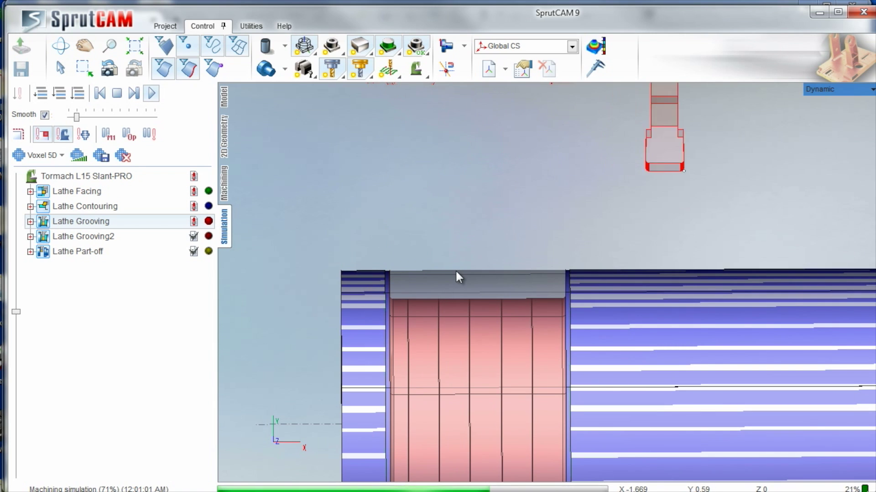
{"action": "scroll", "coordinate": [456, 274], "scroll_direction": "down", "scroll_amount": 6}
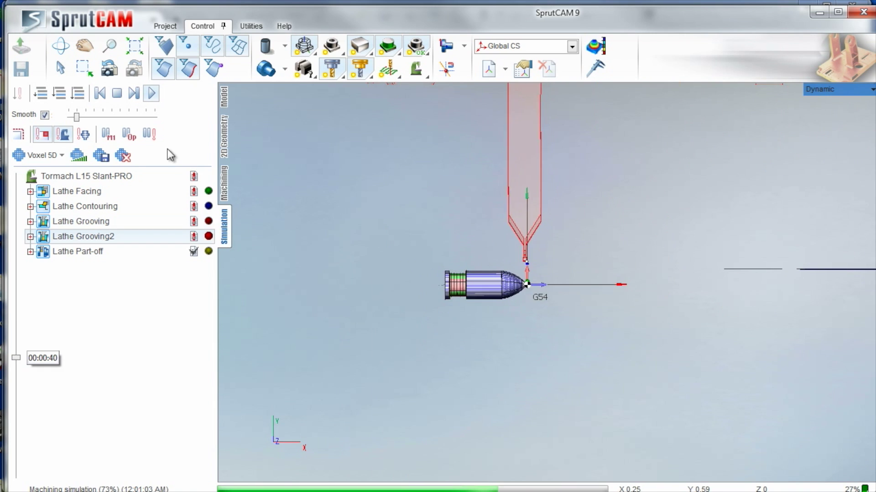
{"action": "scroll", "coordinate": [414, 243], "scroll_direction": "up", "scroll_amount": 5}
{"action": "middle_click_drag", "start_coordinate": [428, 234], "coordinate": [466, 226]}
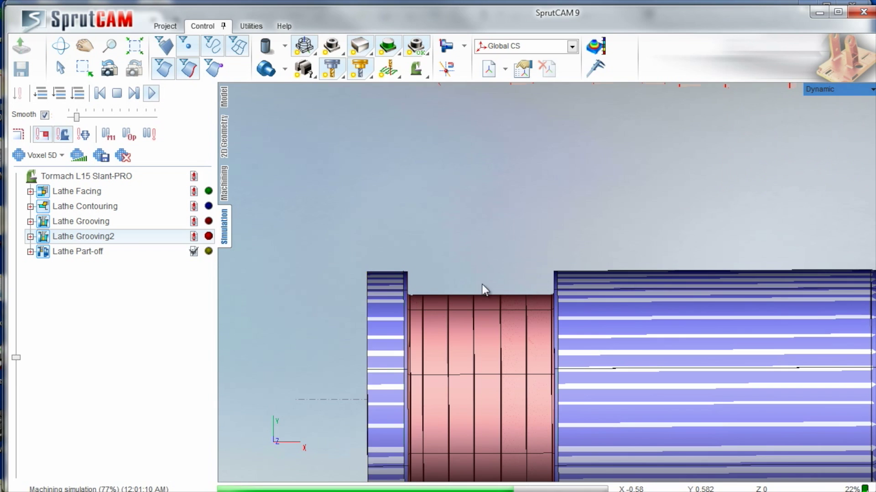
{"action": "middle_click_drag", "start_coordinate": [347, 255], "coordinate": [277, 223]}
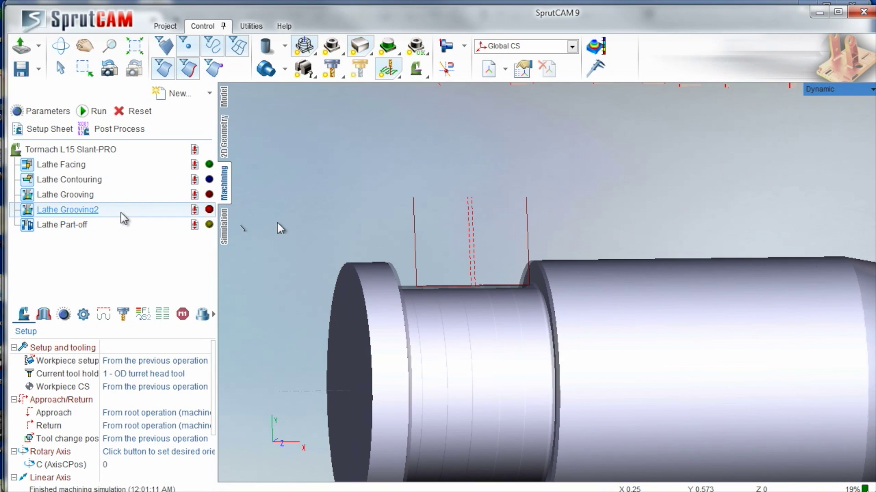
Check Lathe Grooving2's parameters, recalculate all five toolpaths, and switch to simulation
{"action": "double_click", "coordinate": [121, 212]}
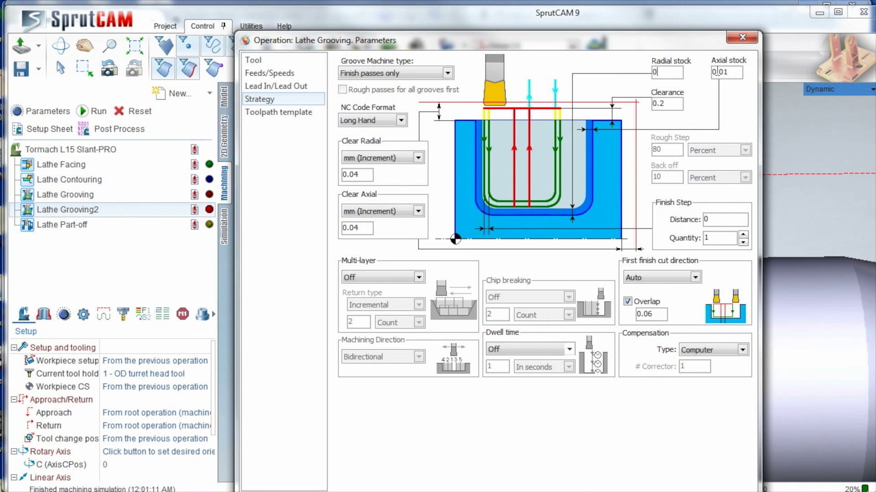
{"action": "key", "text": "Return"}
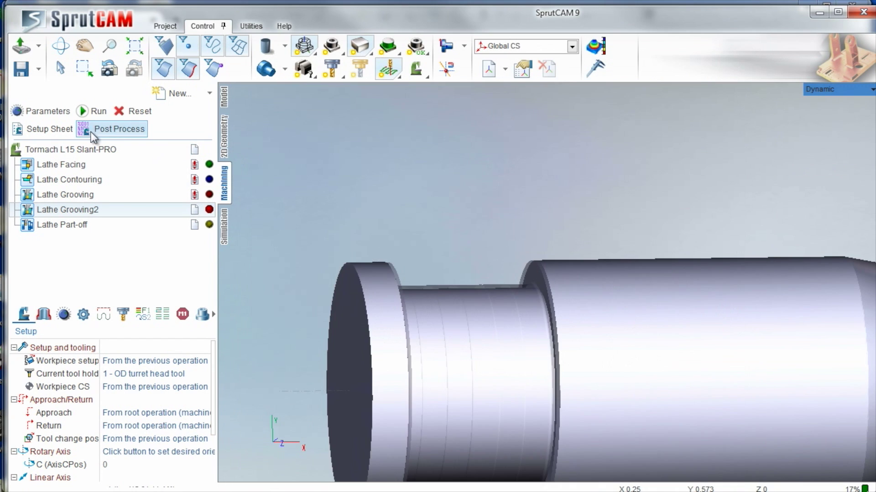
{"action": "left_click", "coordinate": [83, 113]}
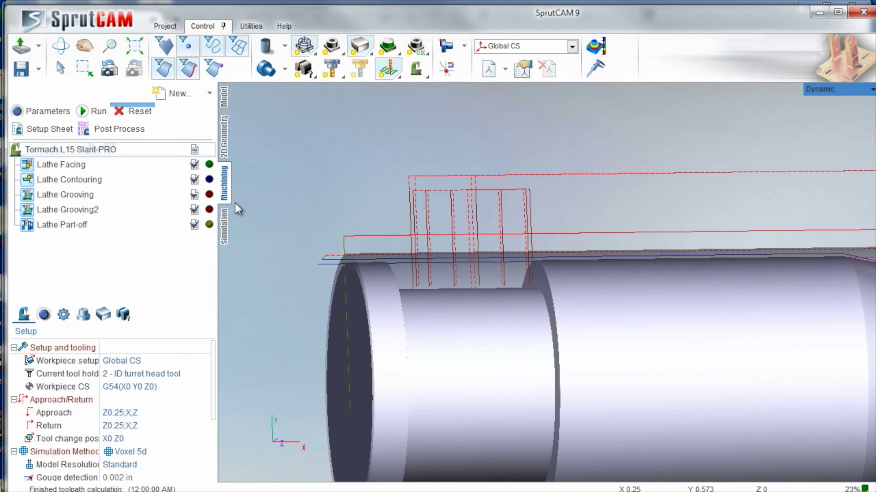
{"action": "left_click", "coordinate": [223, 226]}
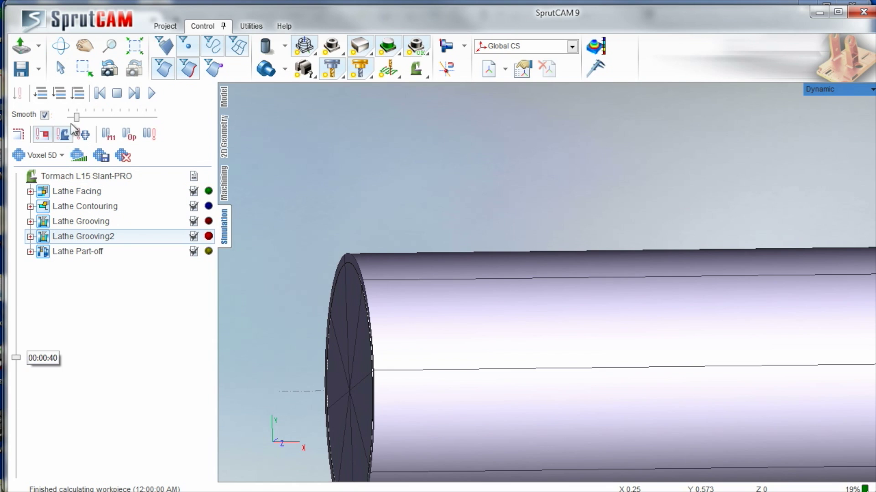
Replay the simulation, raising movement speed, then slowing it for Lathe Part-off
{"action": "left_click", "coordinate": [77, 93]}
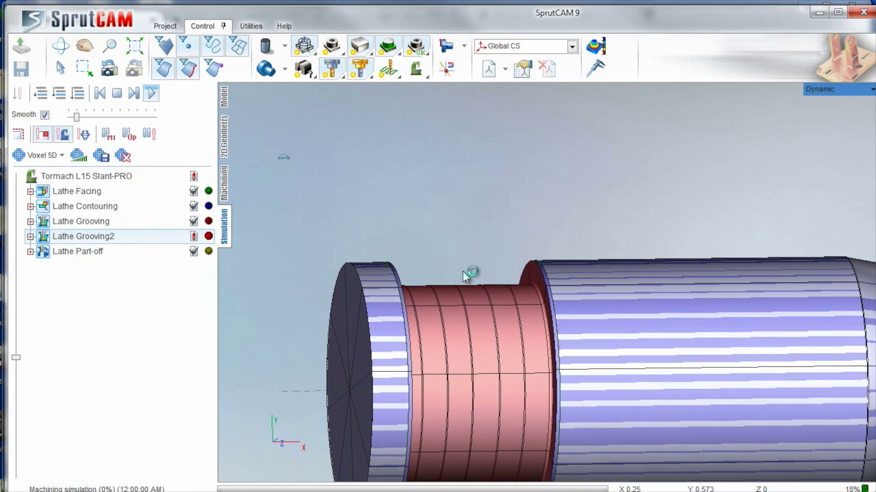
{"action": "scroll", "coordinate": [465, 276], "scroll_direction": "down", "scroll_amount": 6}
{"action": "scroll", "coordinate": [450, 273], "scroll_direction": "up", "scroll_amount": 8}
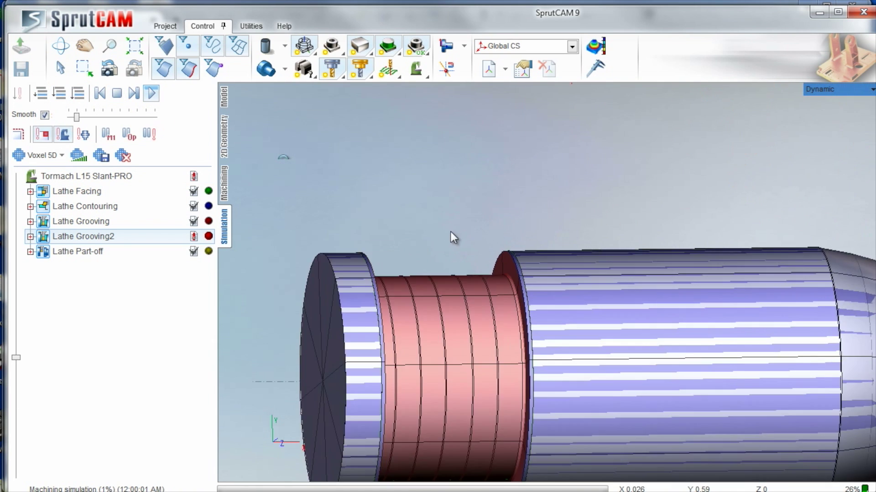
{"action": "scroll", "coordinate": [423, 211], "scroll_direction": "down", "scroll_amount": 1}
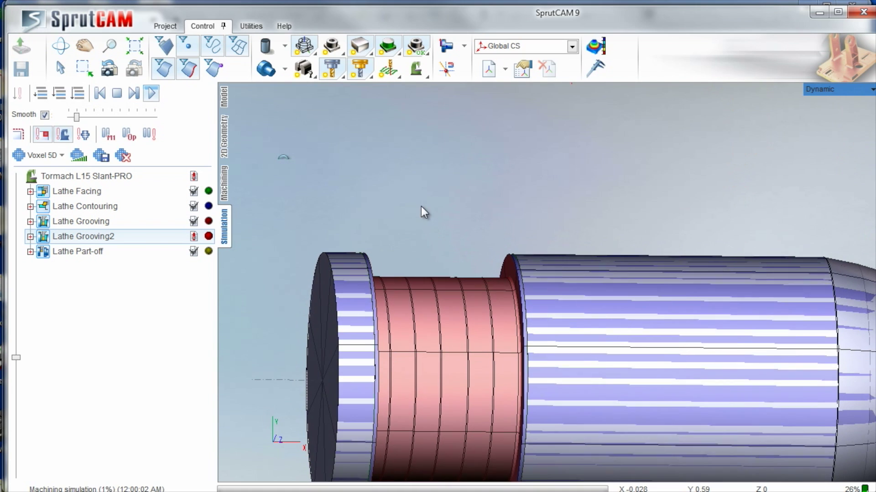
{"action": "left_click", "coordinate": [84, 117]}
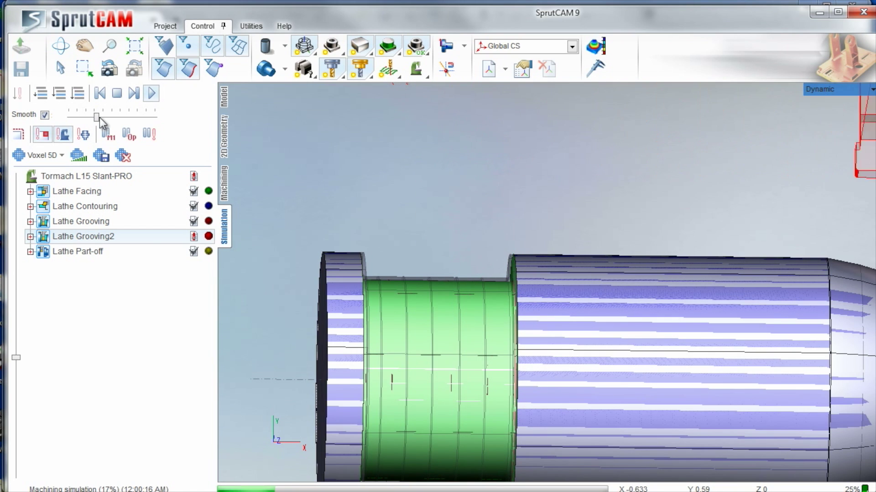
{"action": "left_click_drag", "start_coordinate": [99, 117], "coordinate": [85, 117]}
{"action": "scroll", "coordinate": [363, 219], "scroll_direction": "up", "scroll_amount": 5}
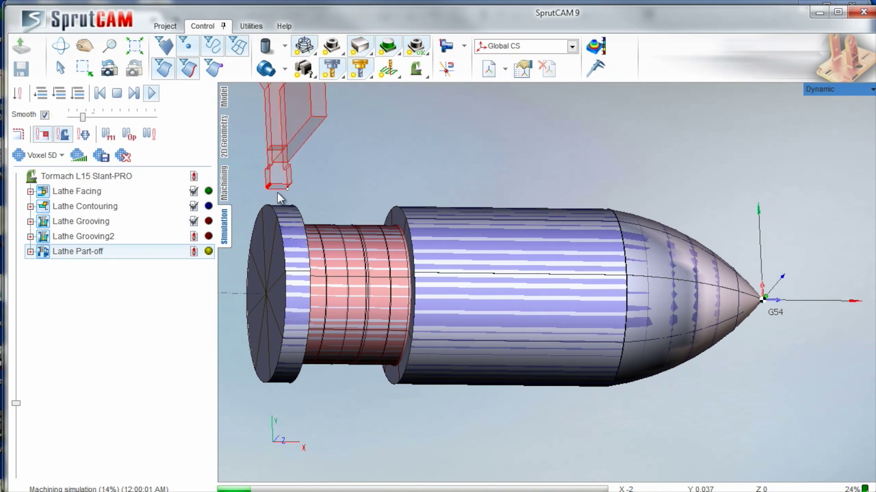